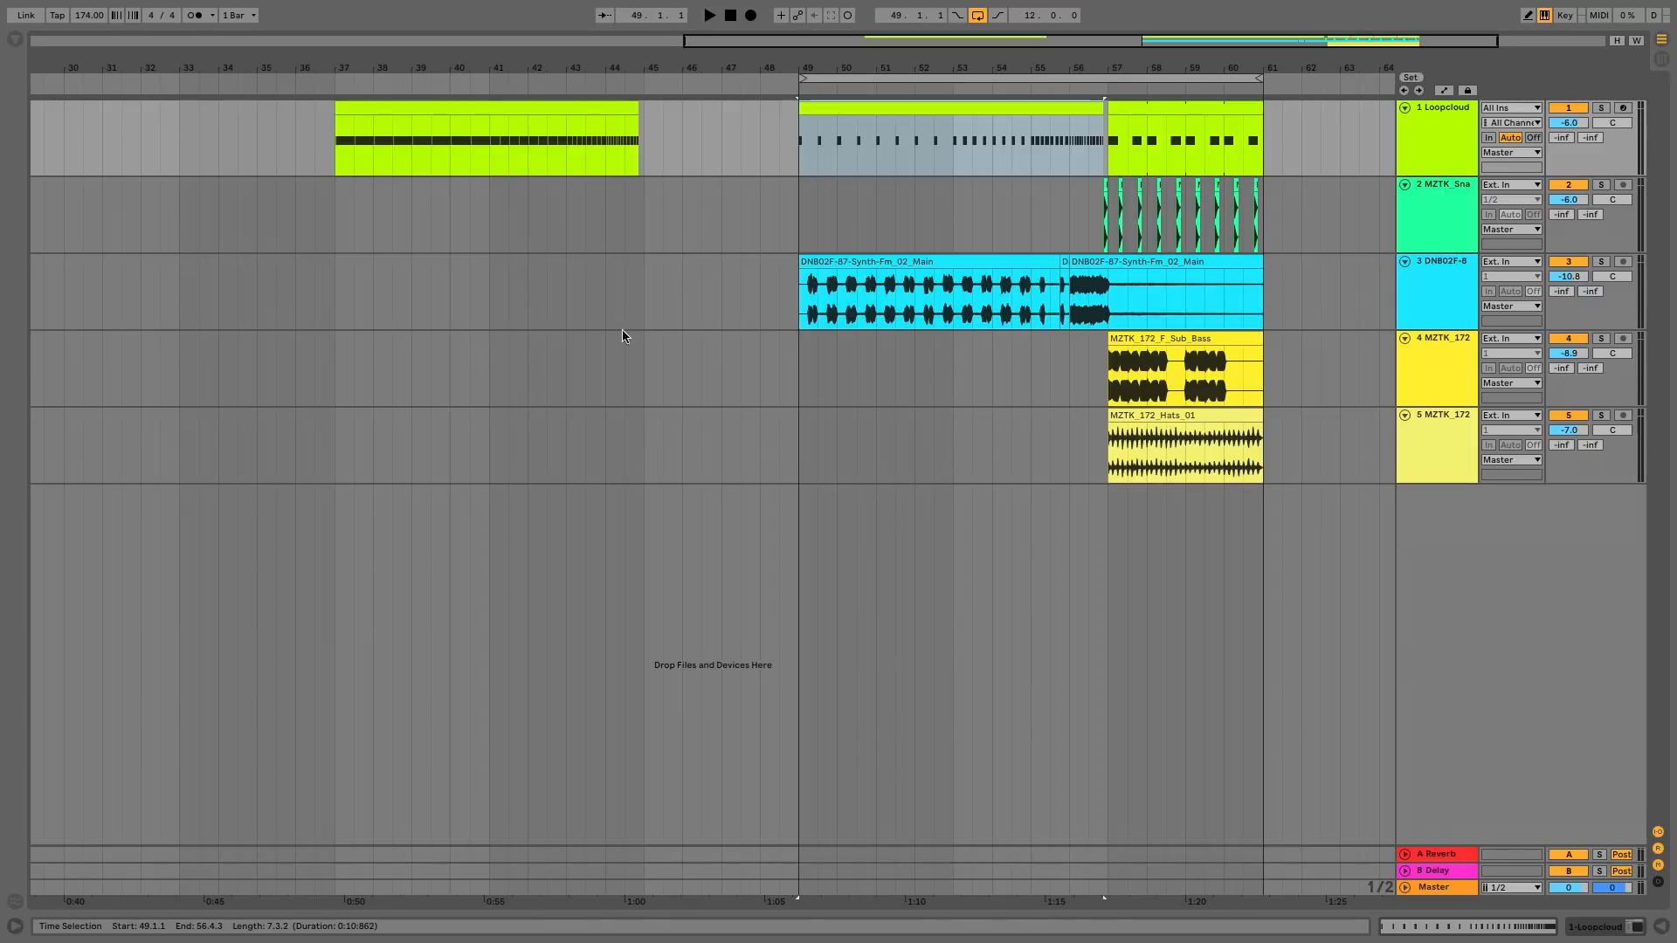
- Compare the MIDI notes in the Loopcloud track's clips starting at bars 37 and 49
double_click(491, 108)
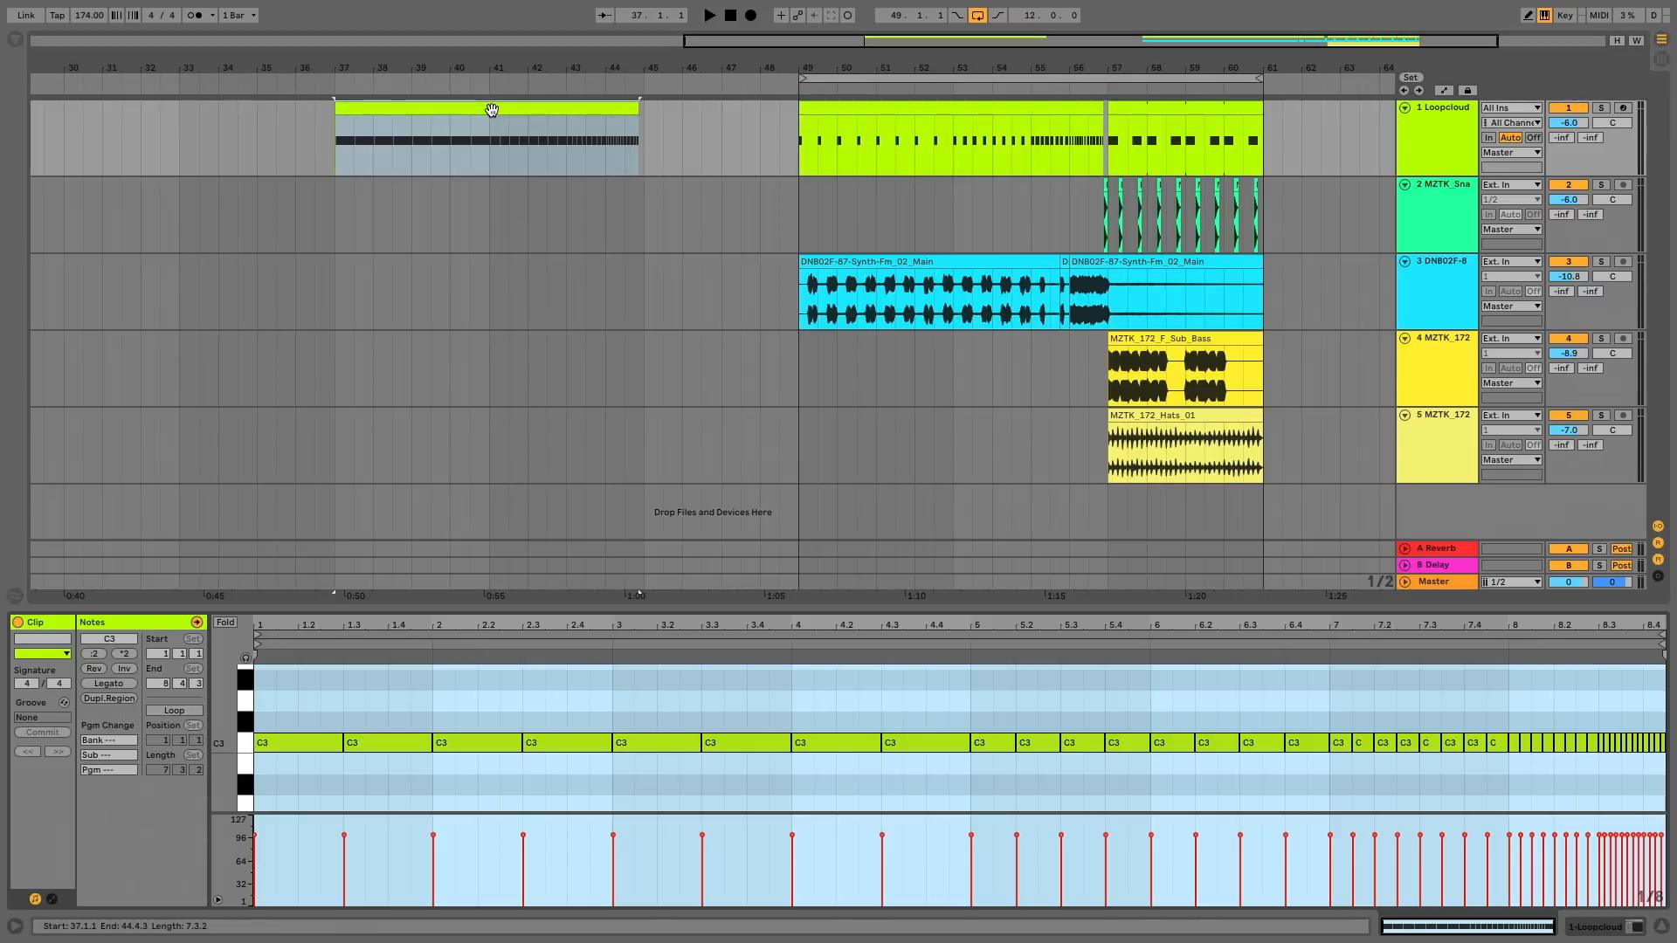
left_click(863, 109)
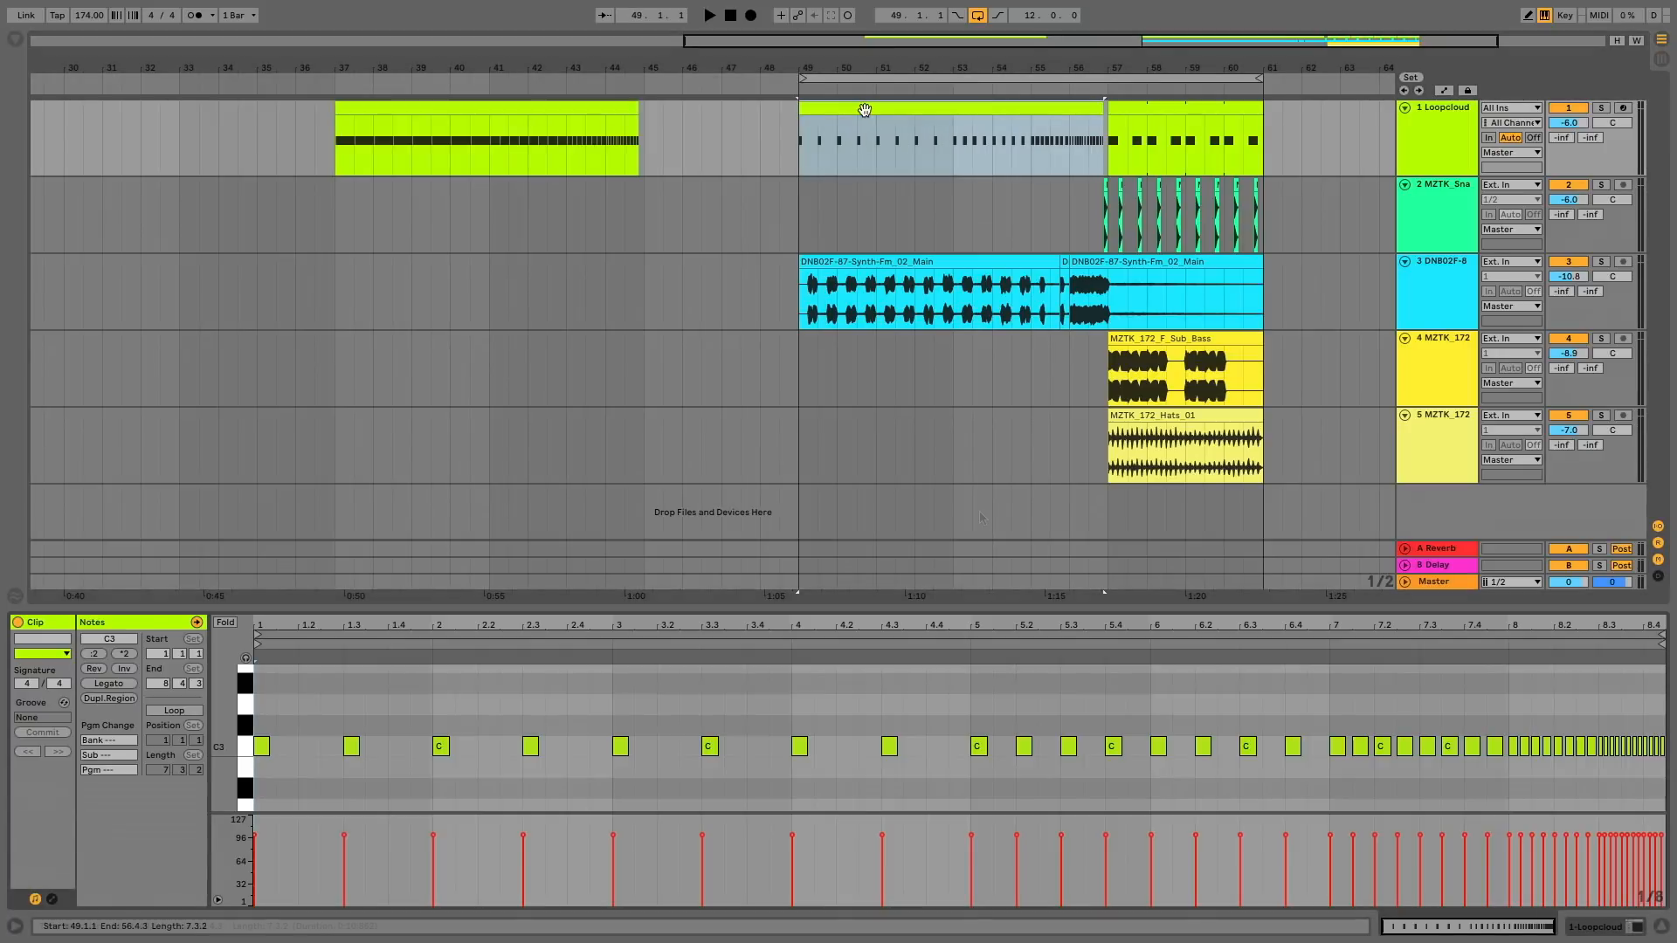
- Open the Voxengo SPAN analyzer from the Master track and move its window clear of the bar 49 clips
left_click(1446, 582)
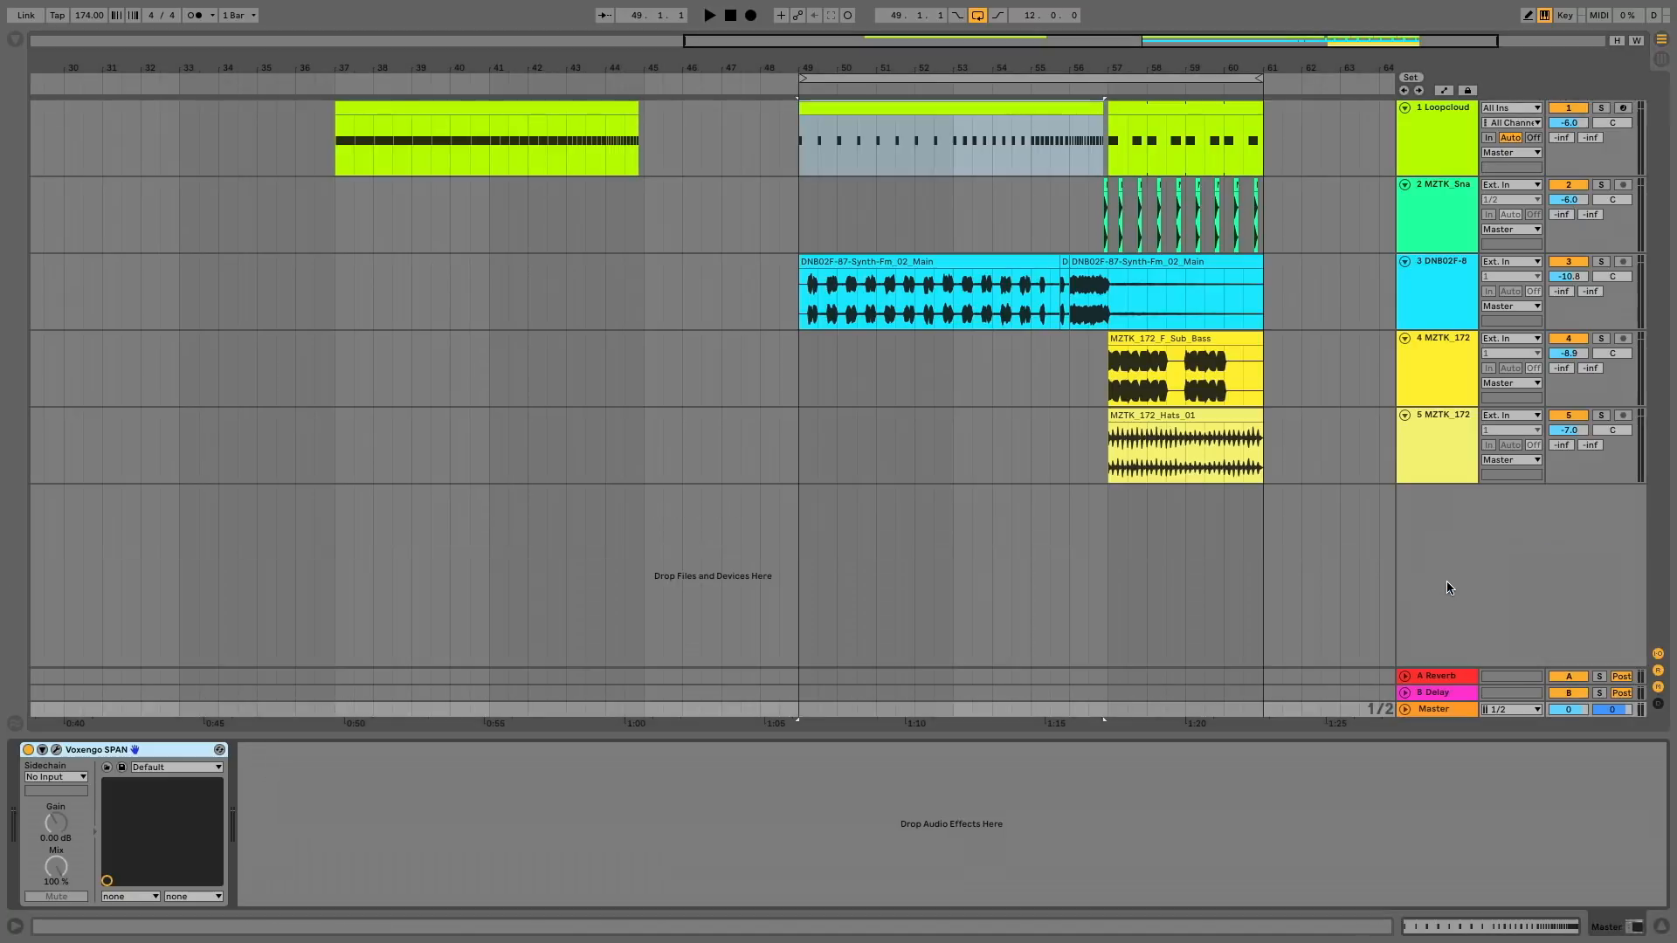
left_click(57, 749)
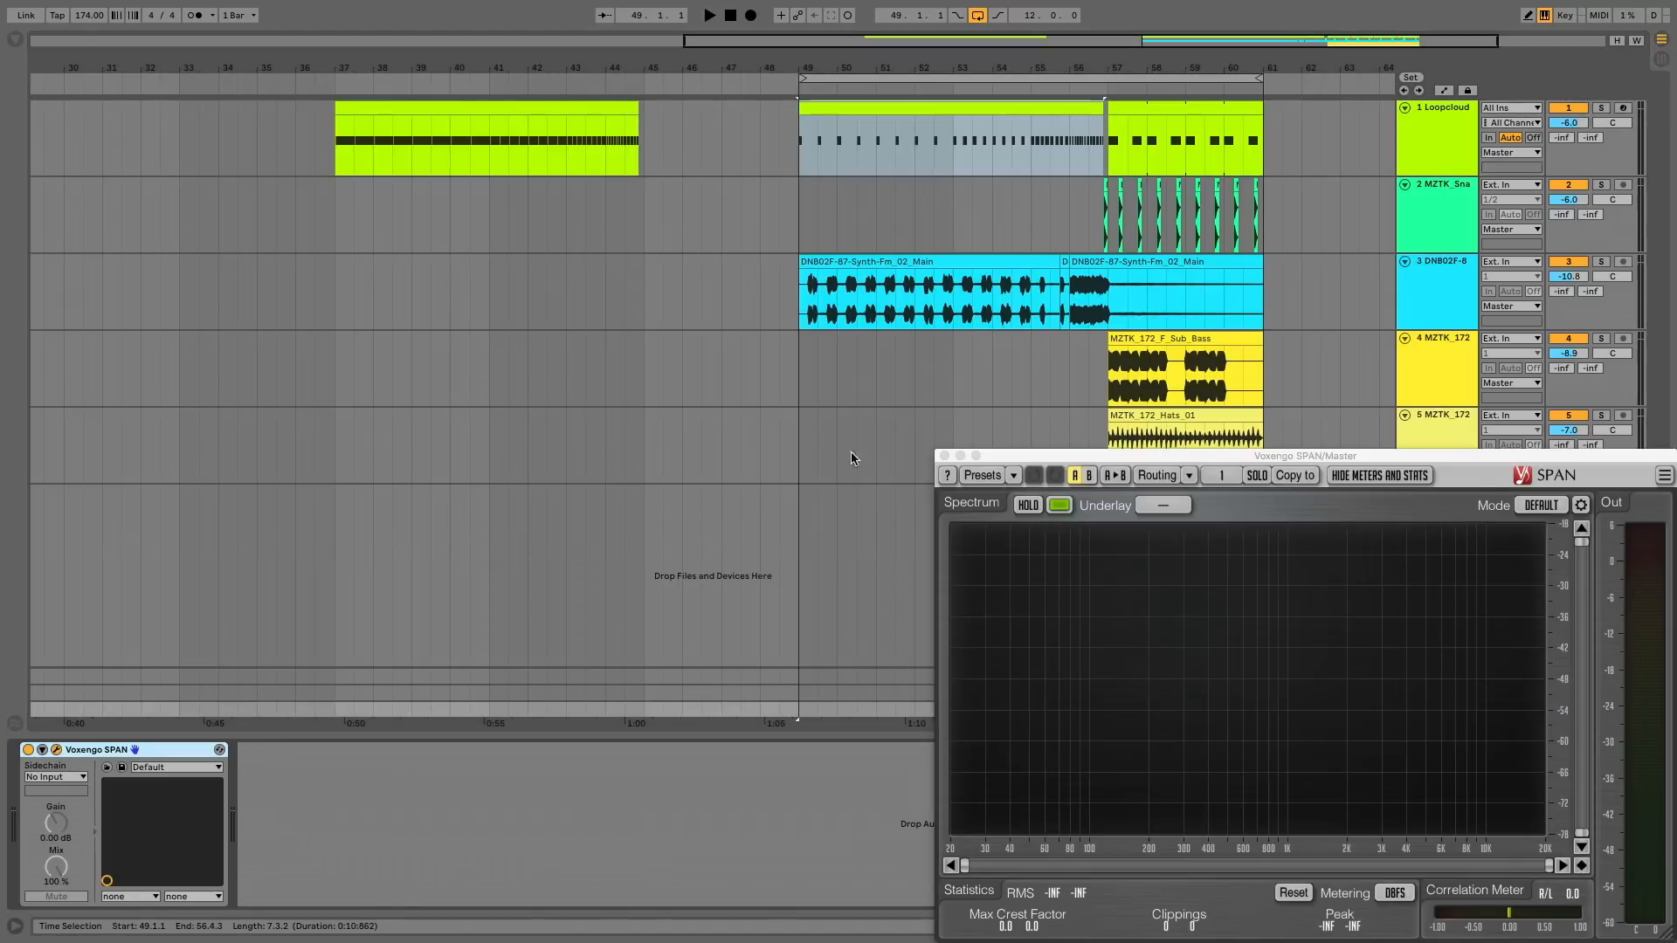
left_click_drag(1038, 460, 139, 69)
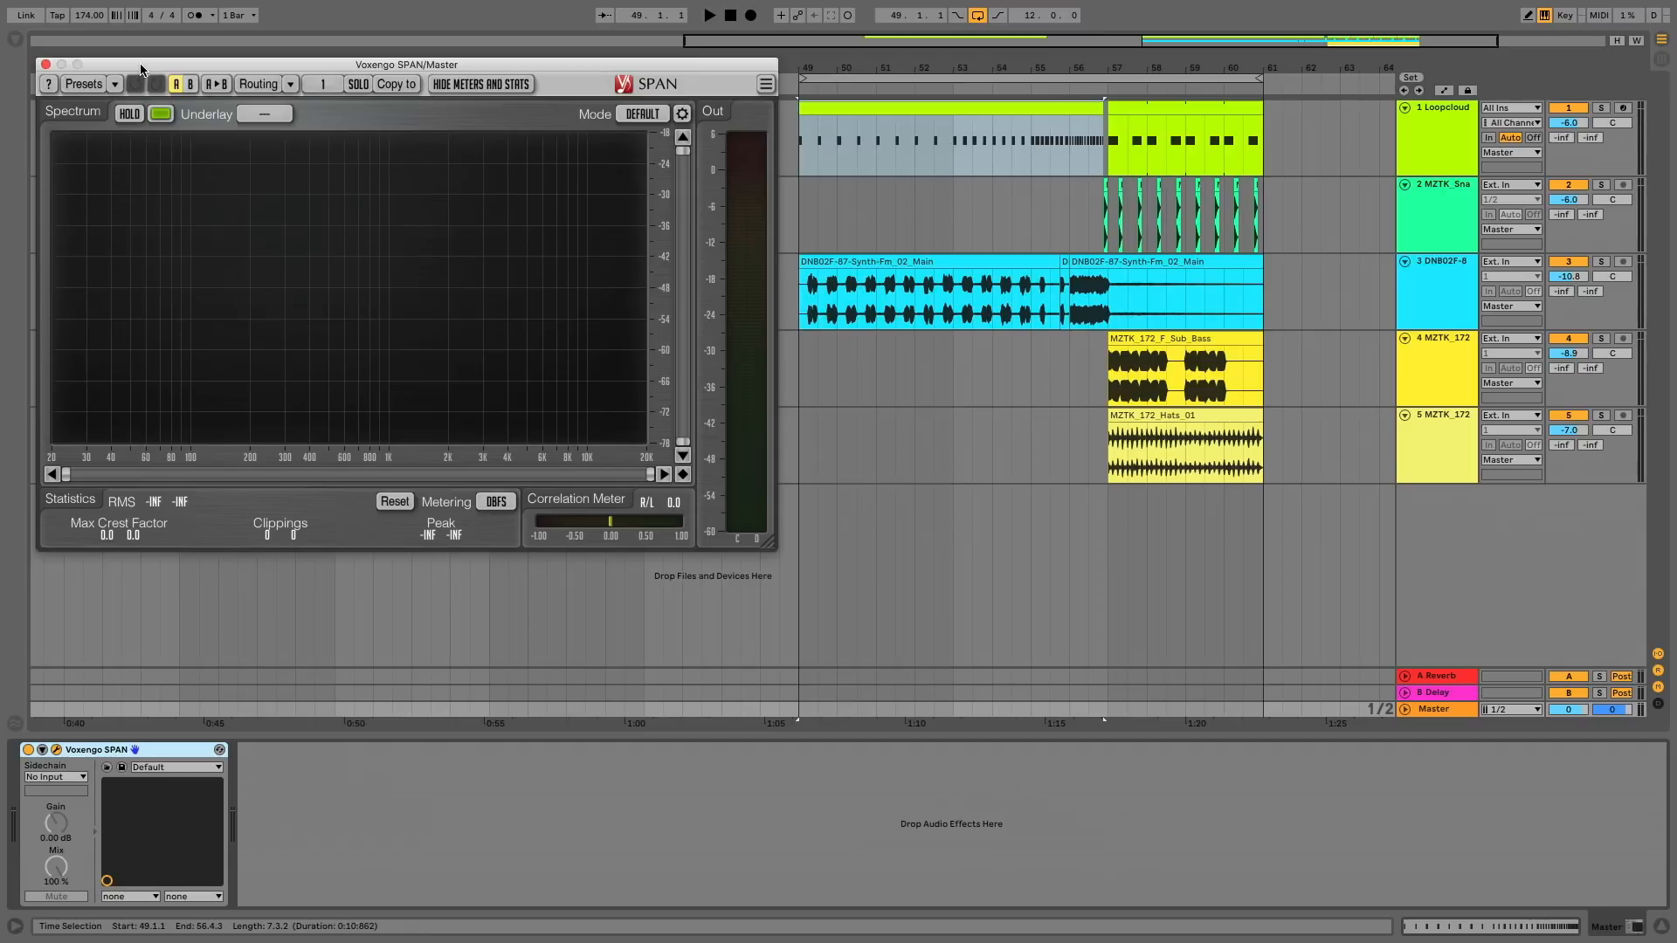
- Arm the Loopcloud track, open its Loopcloud plugin window and place it below the track lanes
left_click(1630, 112)
left_click(56, 750)
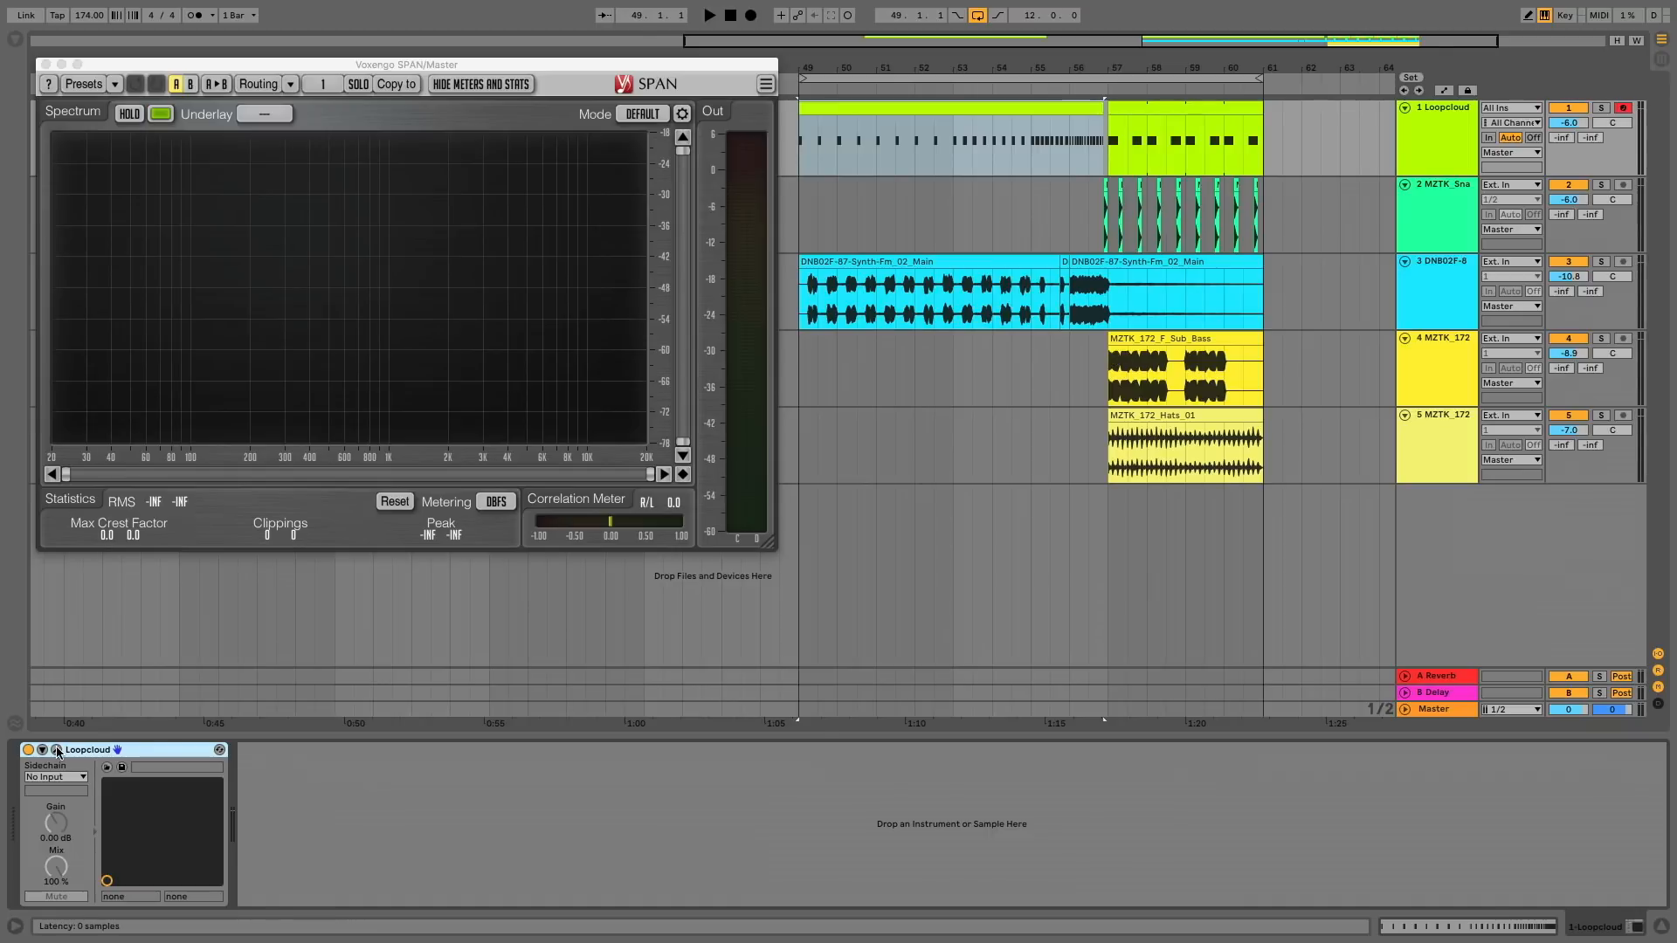
left_click_drag(869, 564, 997, 531)
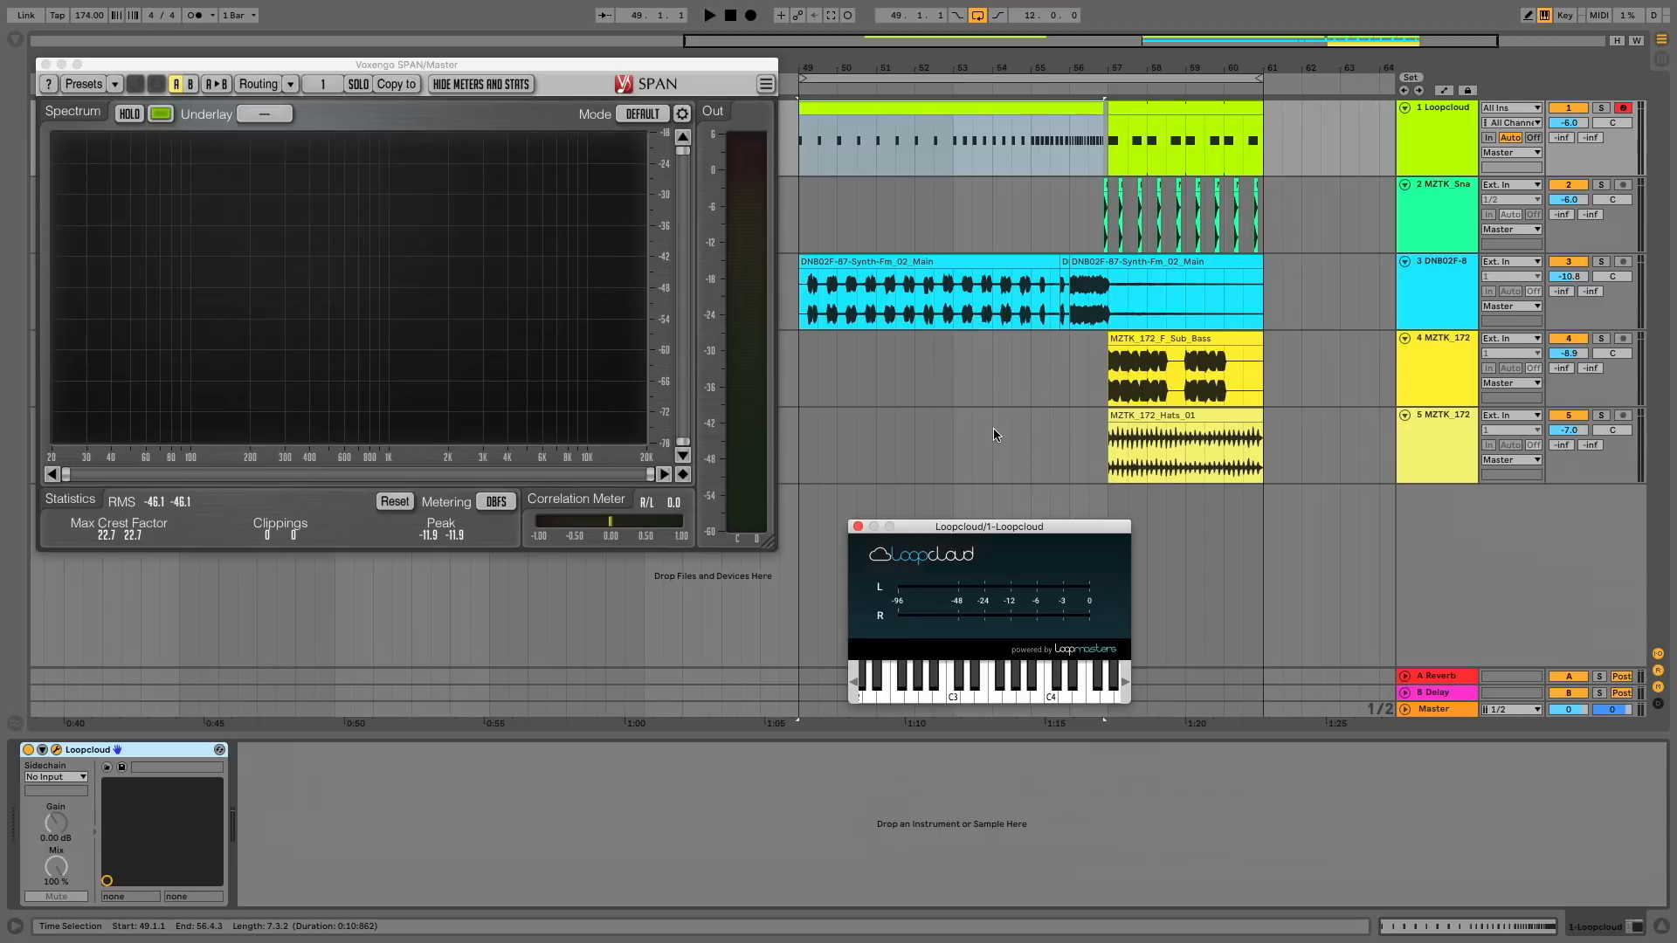
- Move the SPAN window off the Loopcloud clip at bar 37 and play that clip while watching the spectrum
left_click_drag(715, 62, 721, 213)
left_click(567, 120)
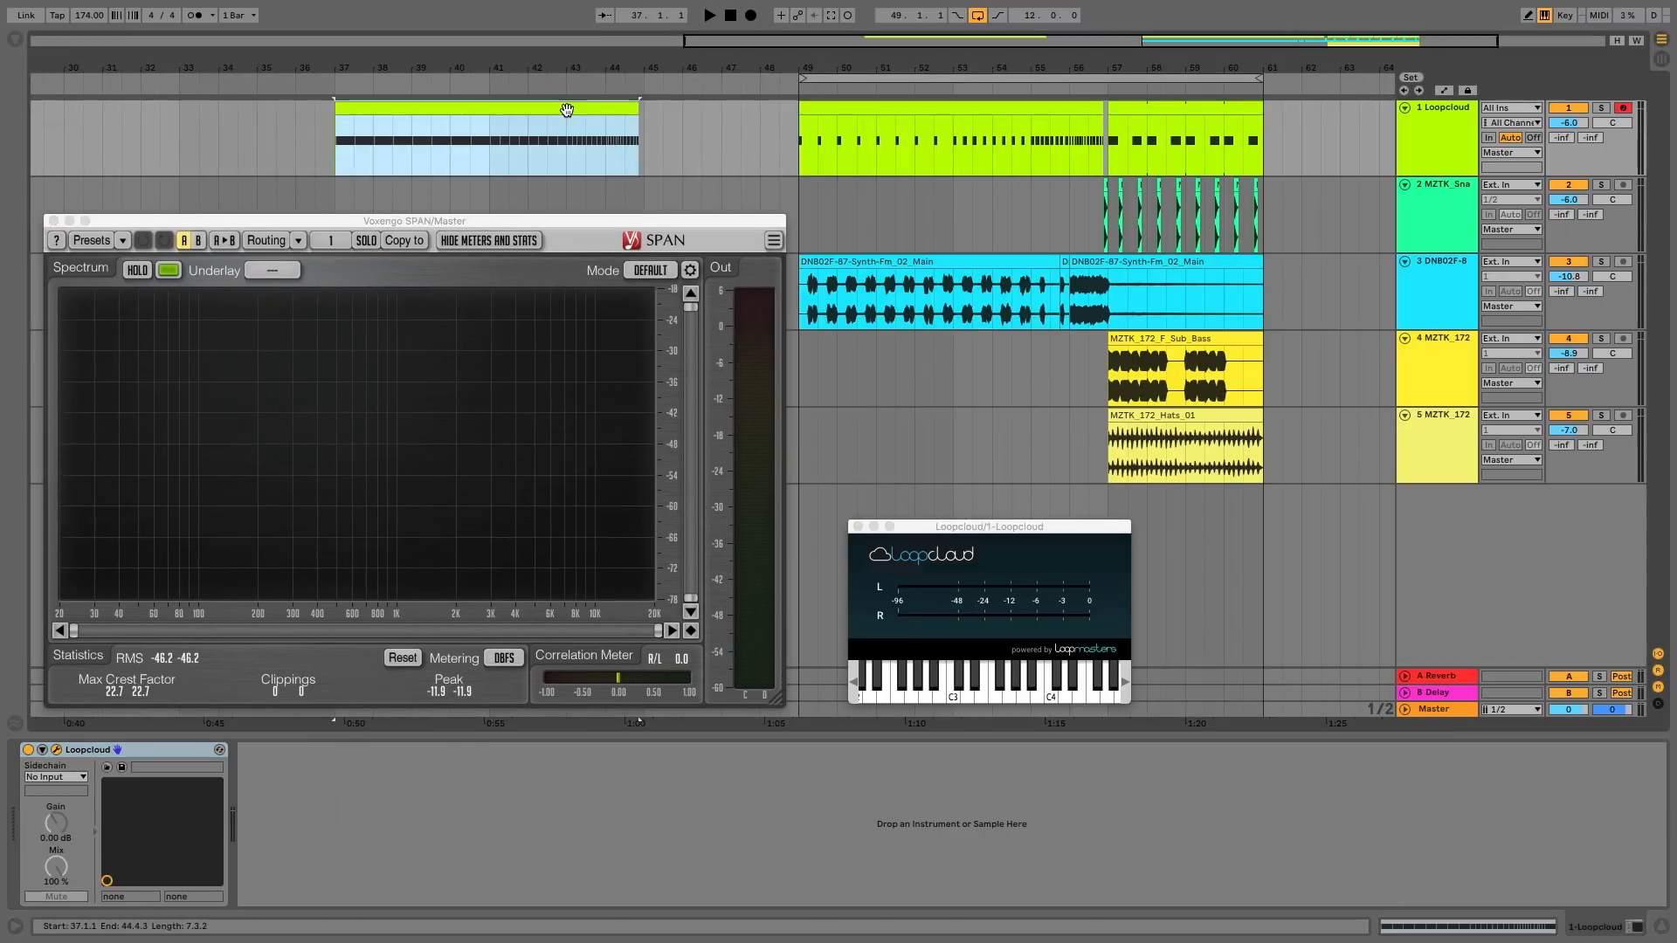
key("space")
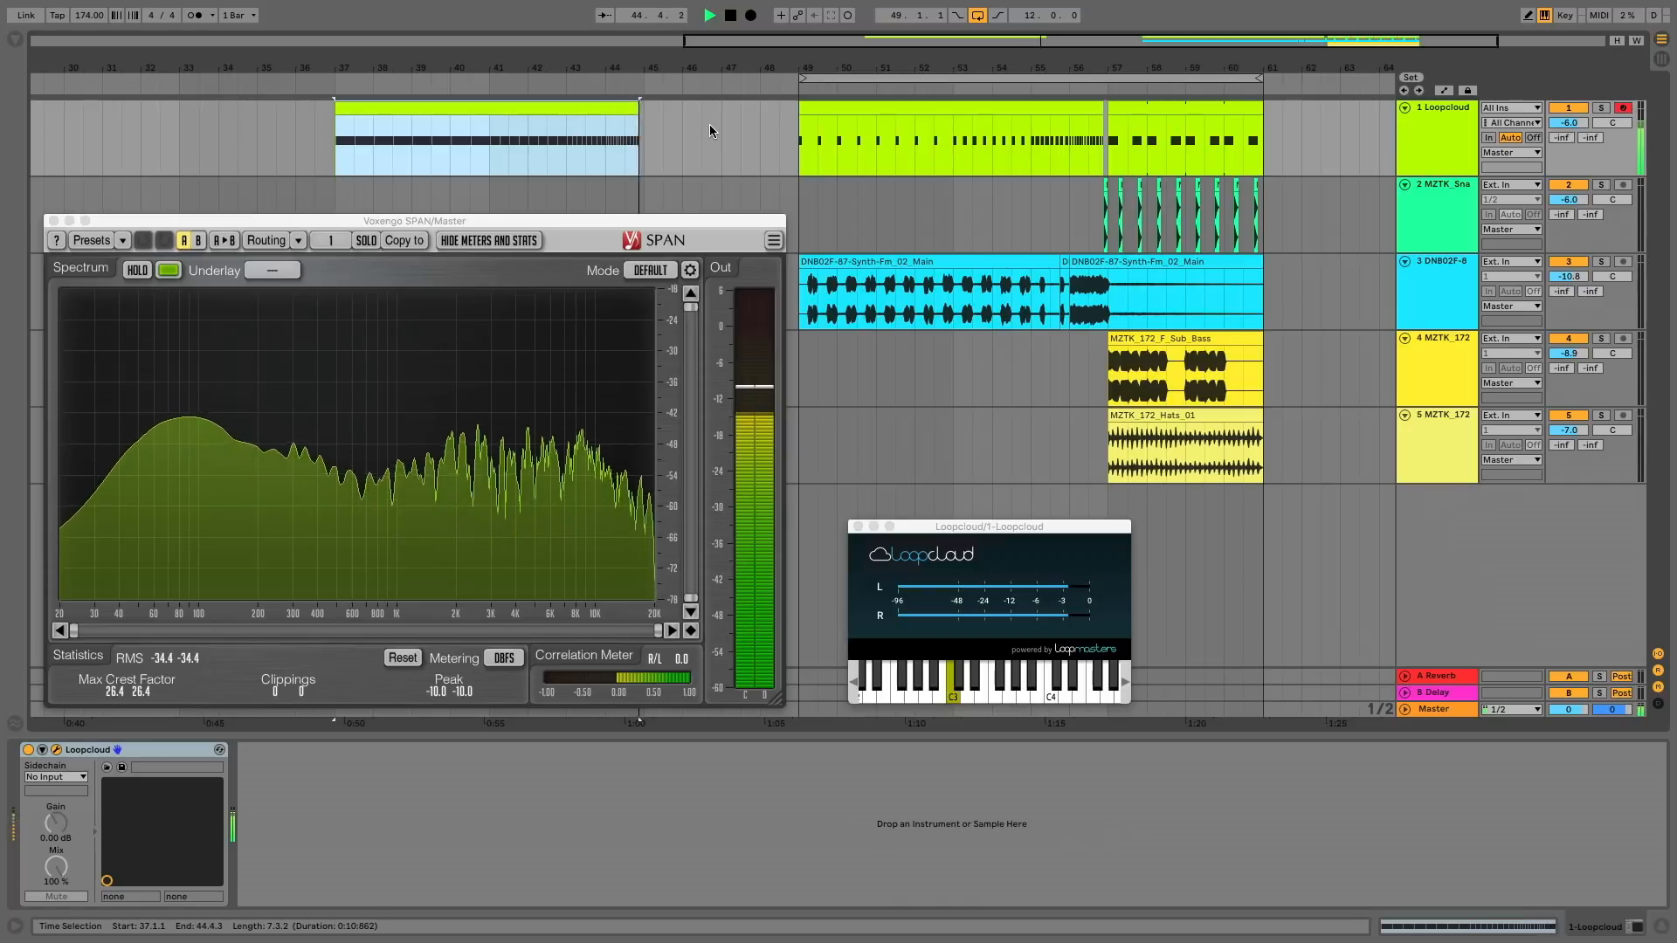
key("space")
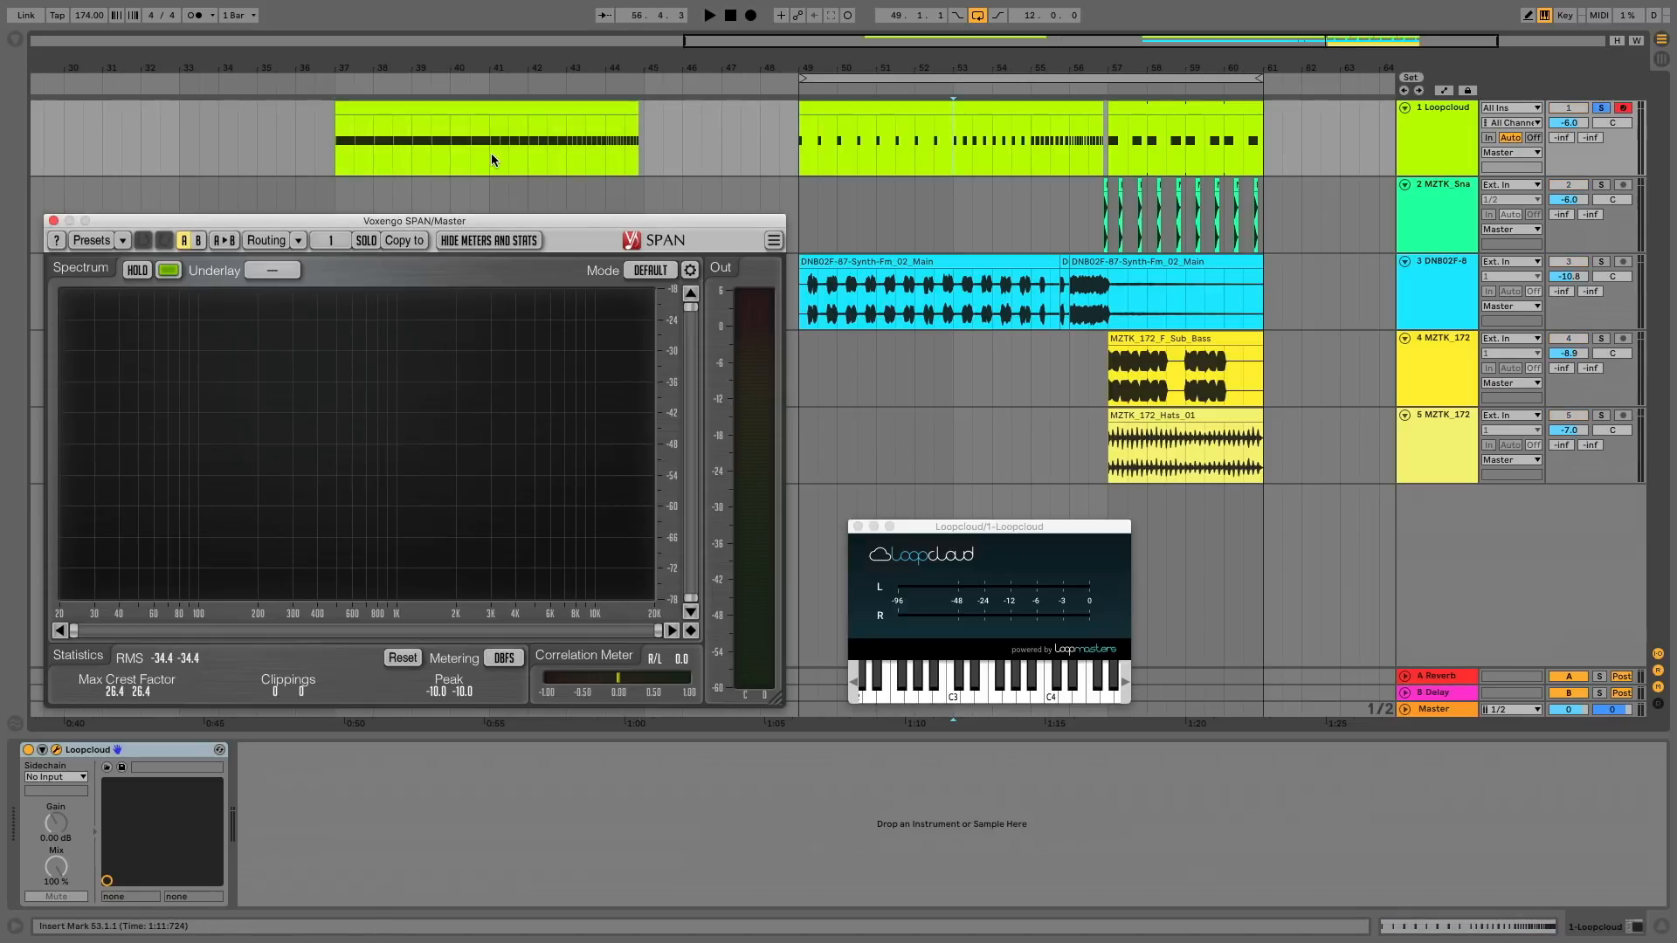
- Play the Loopcloud track from bar 41 and from bar 53 to compare the two kick rolls
left_click(491, 155)
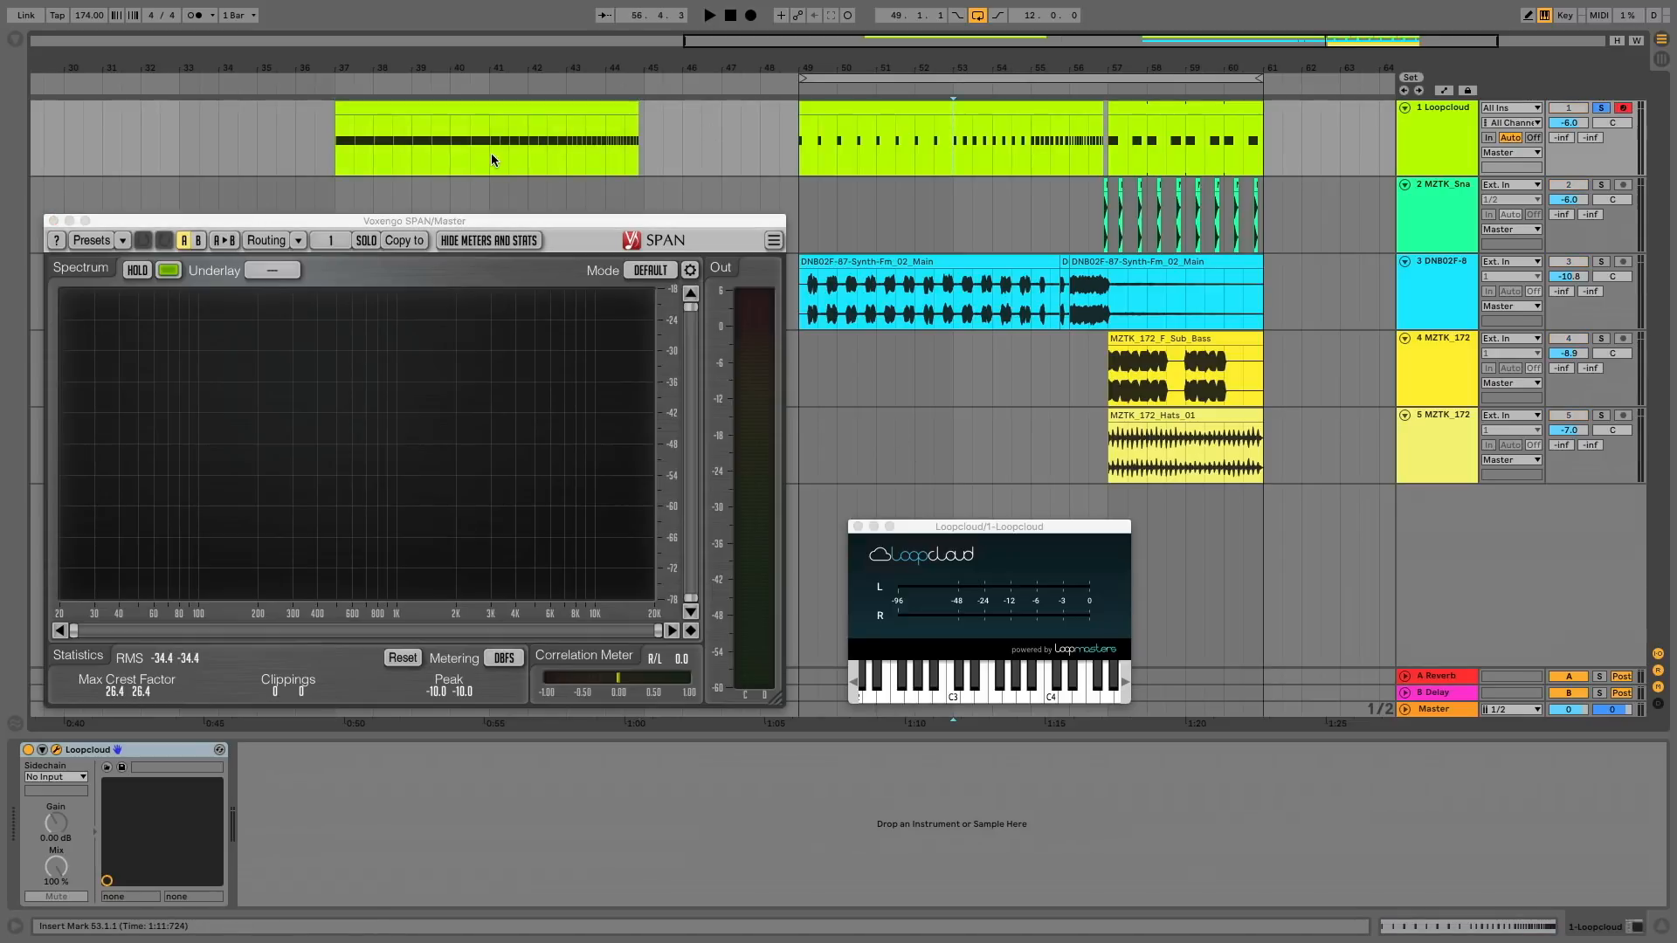
key("space")
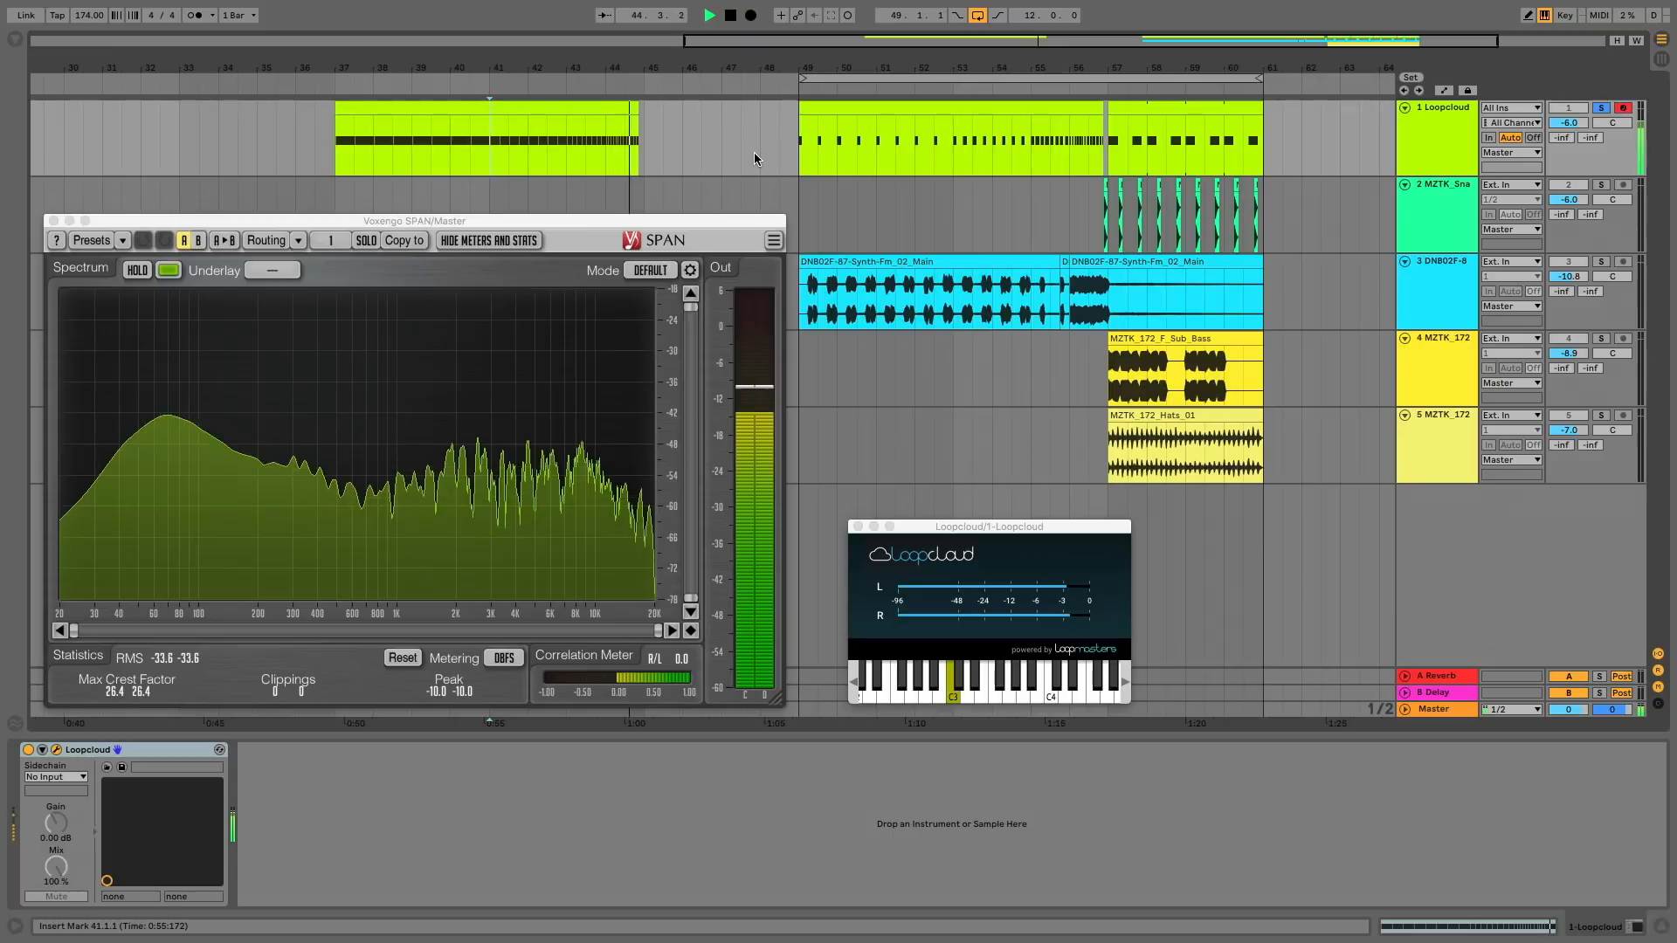
key("space")
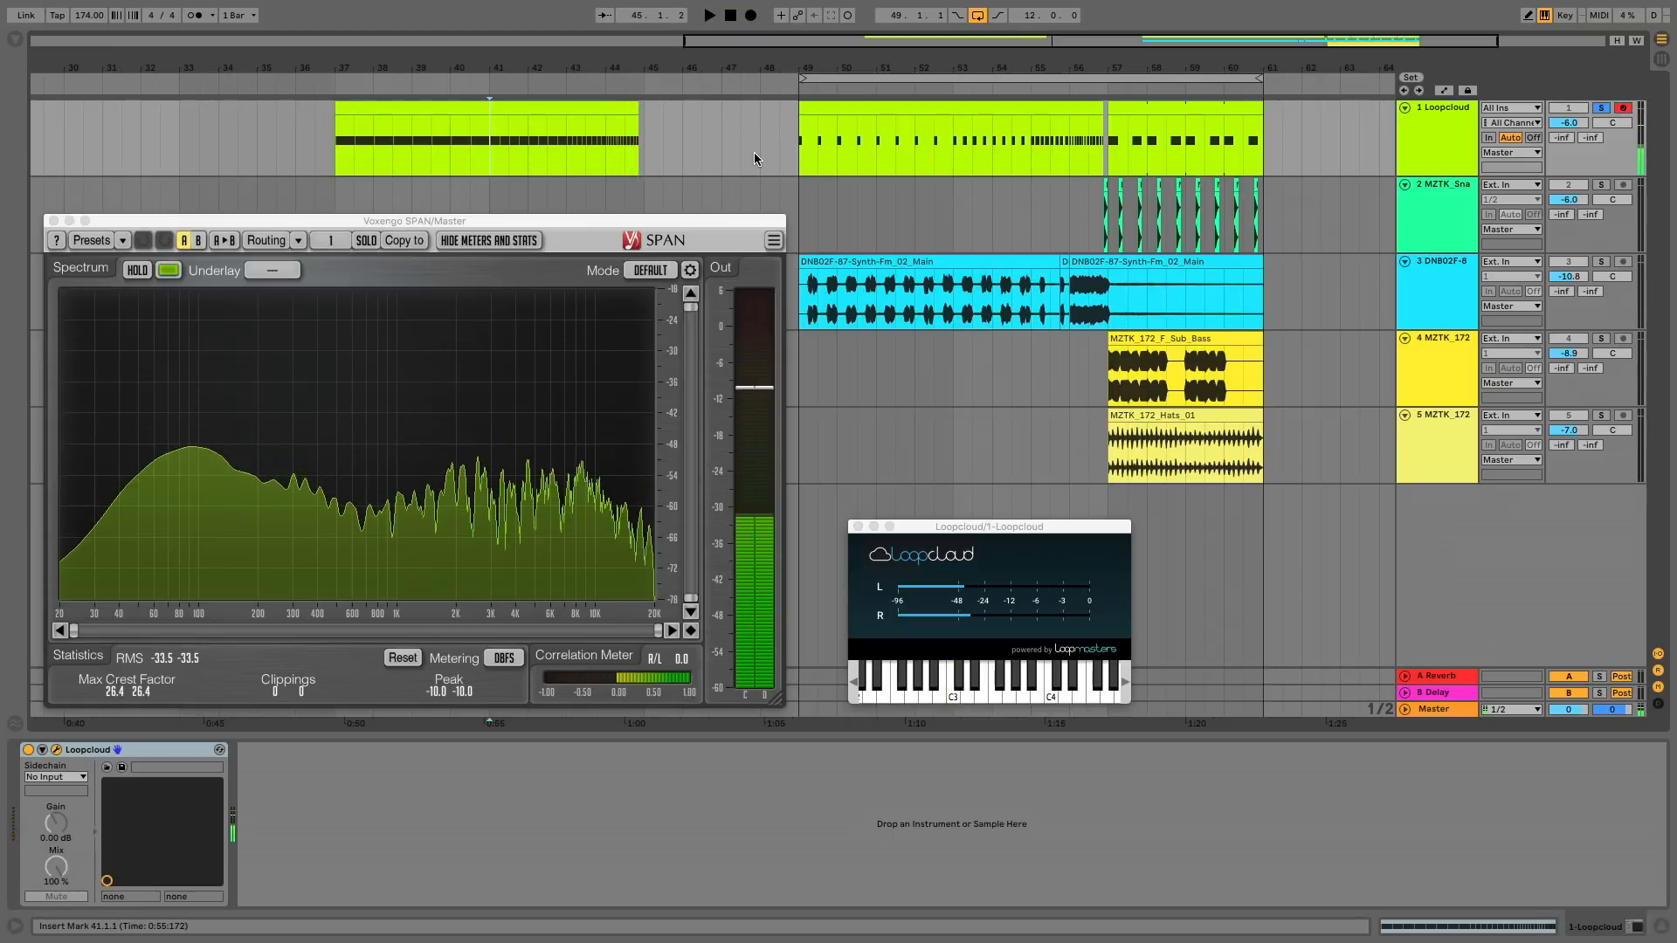
left_click(952, 156)
key("space")
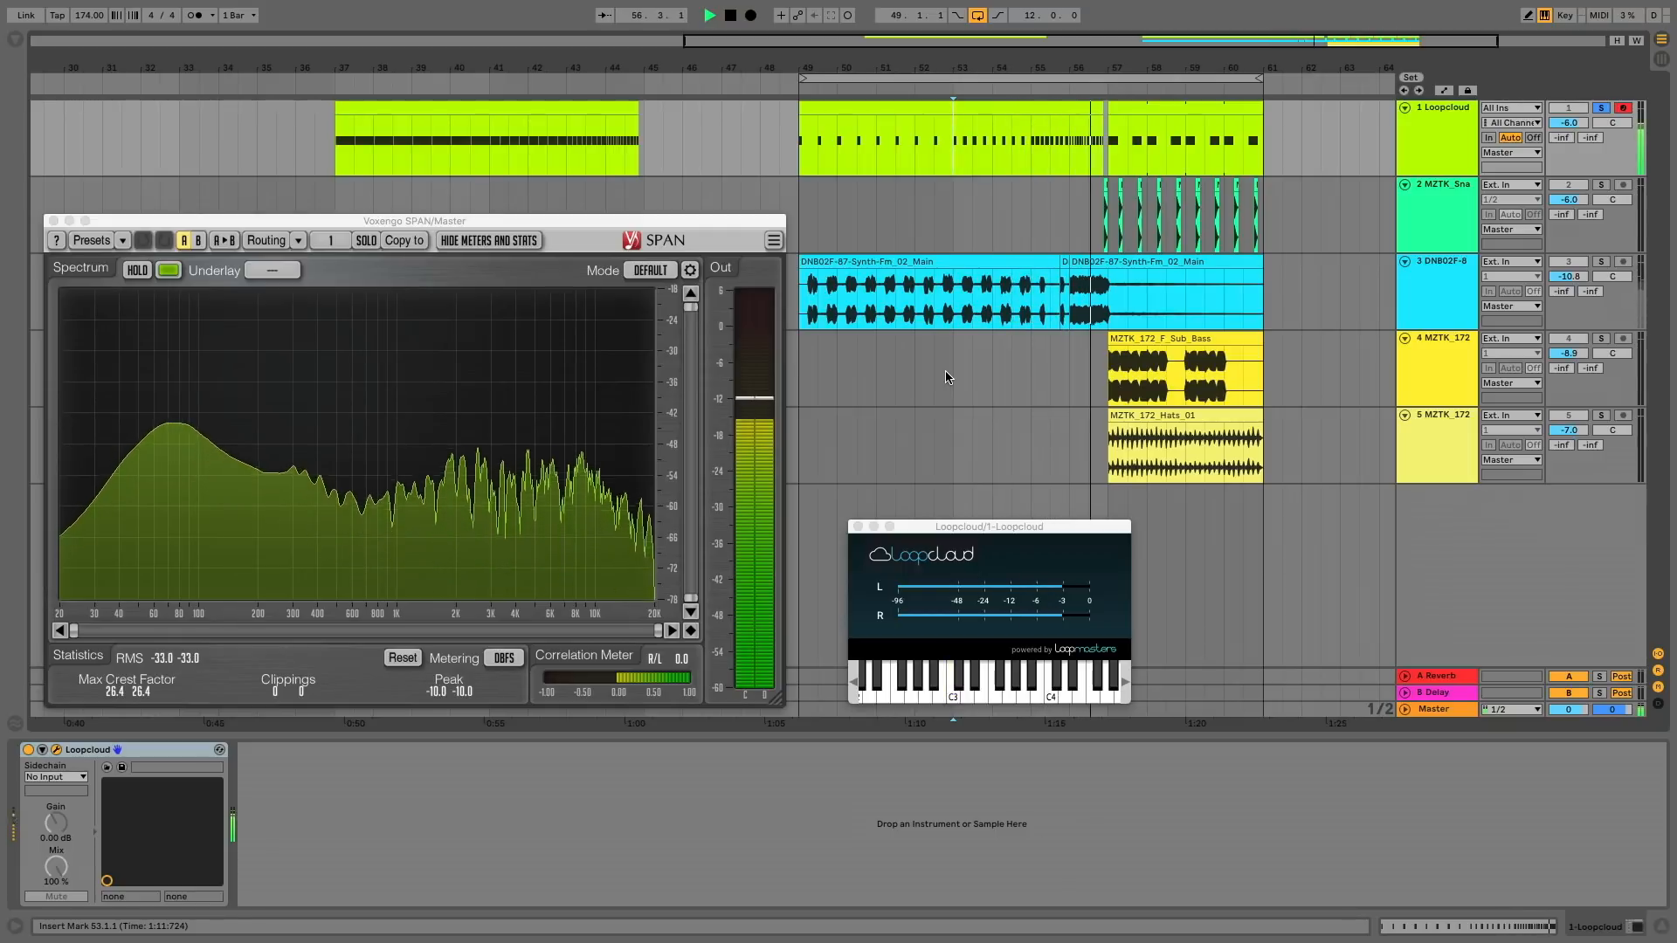
key("space")
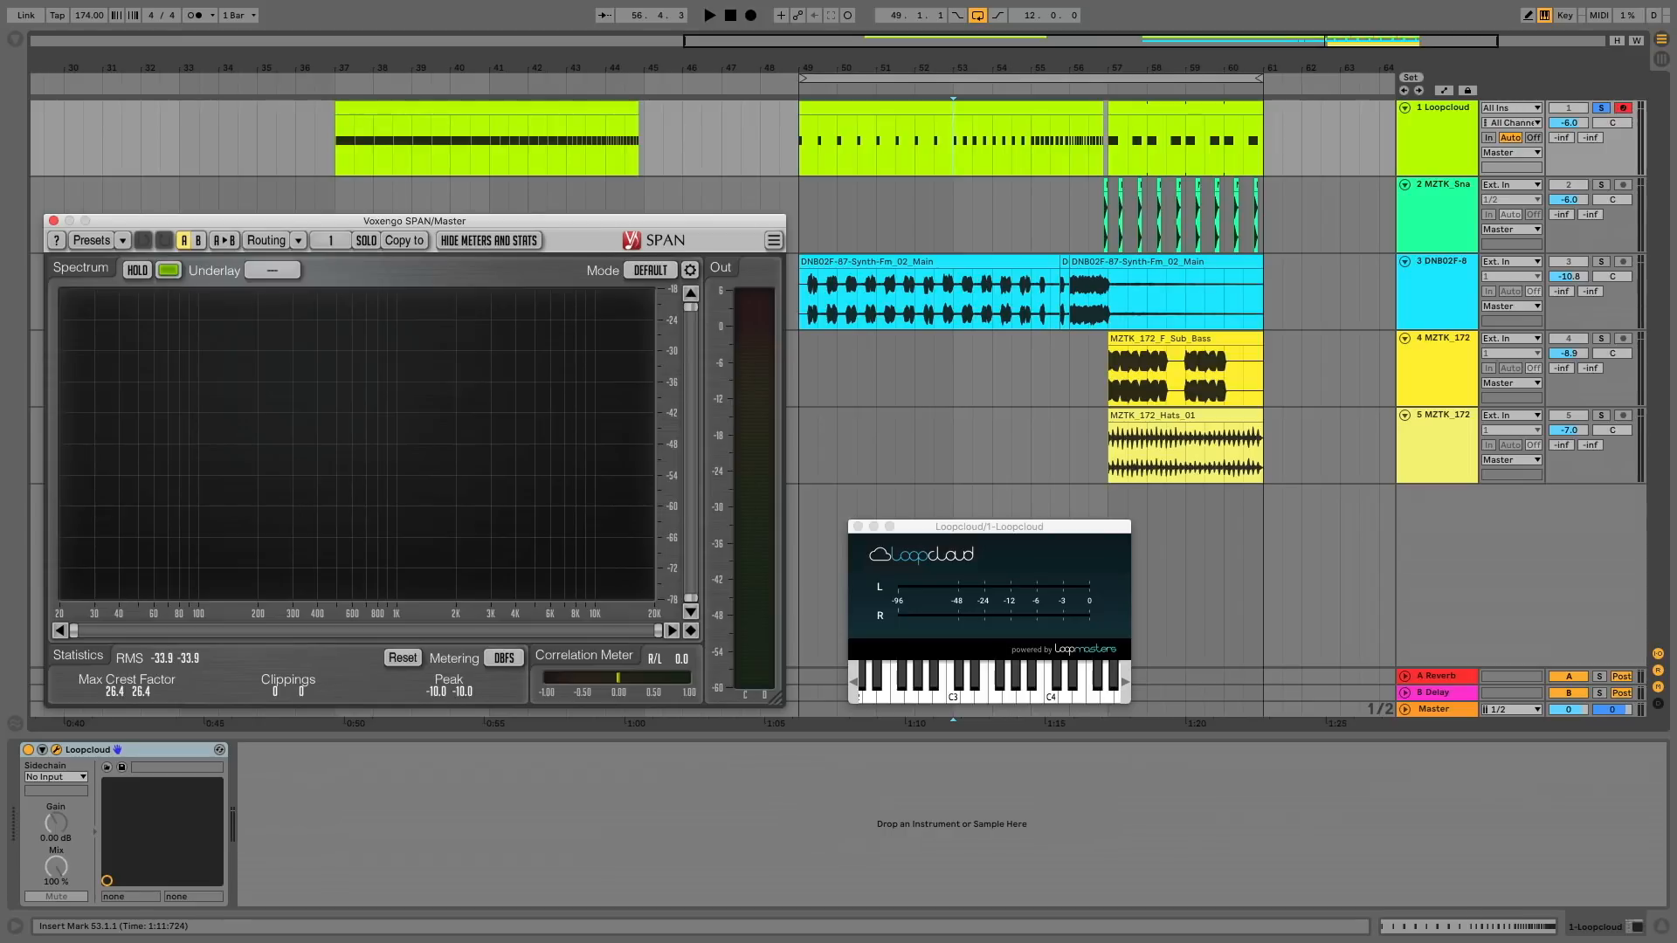
- Loop the Loopcloud clip from bar 57 to 61, add the snare track to the solo and play the section
left_click(1185, 108)
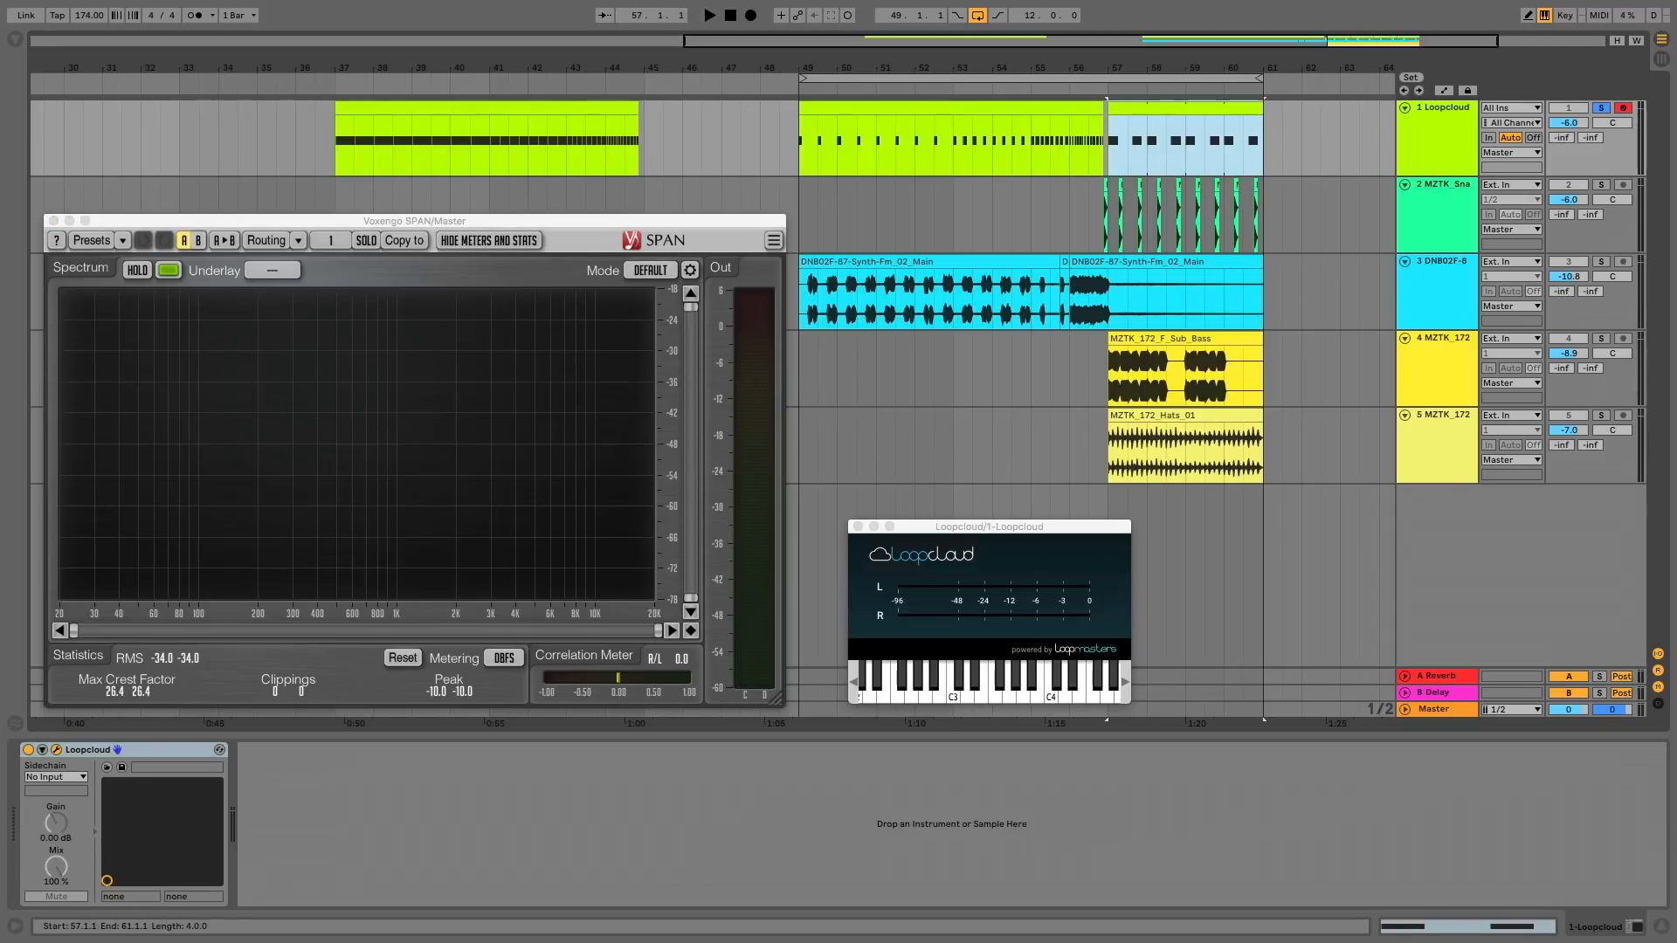
key("super+l")
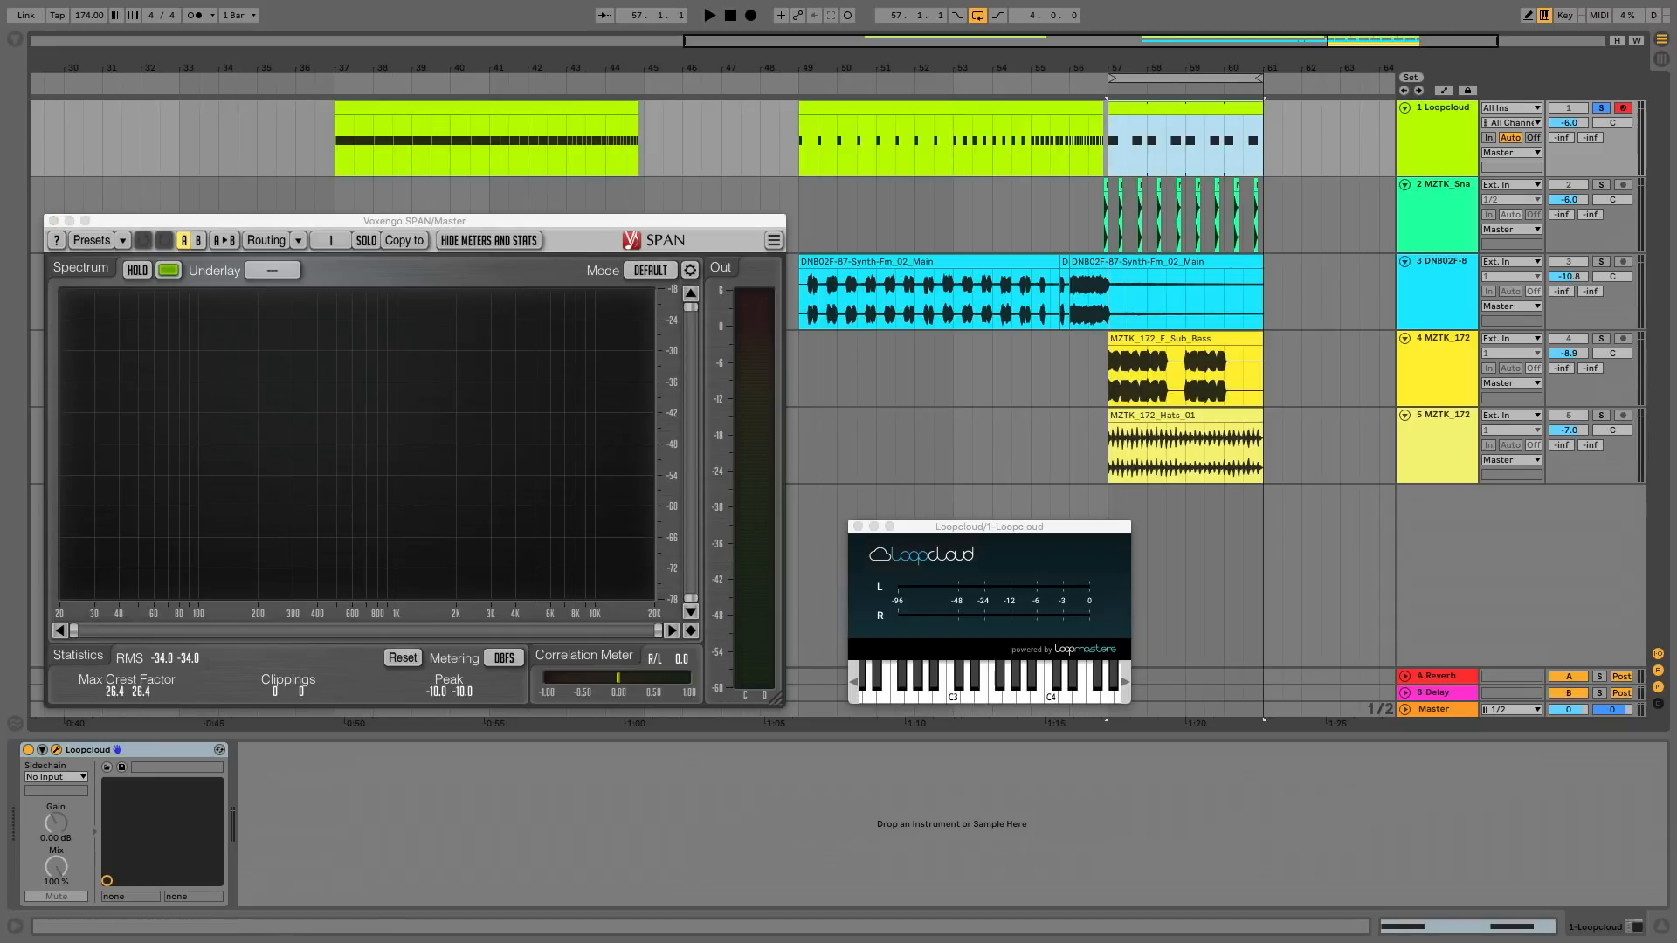
left_click(1600, 185, "super")
key("space")
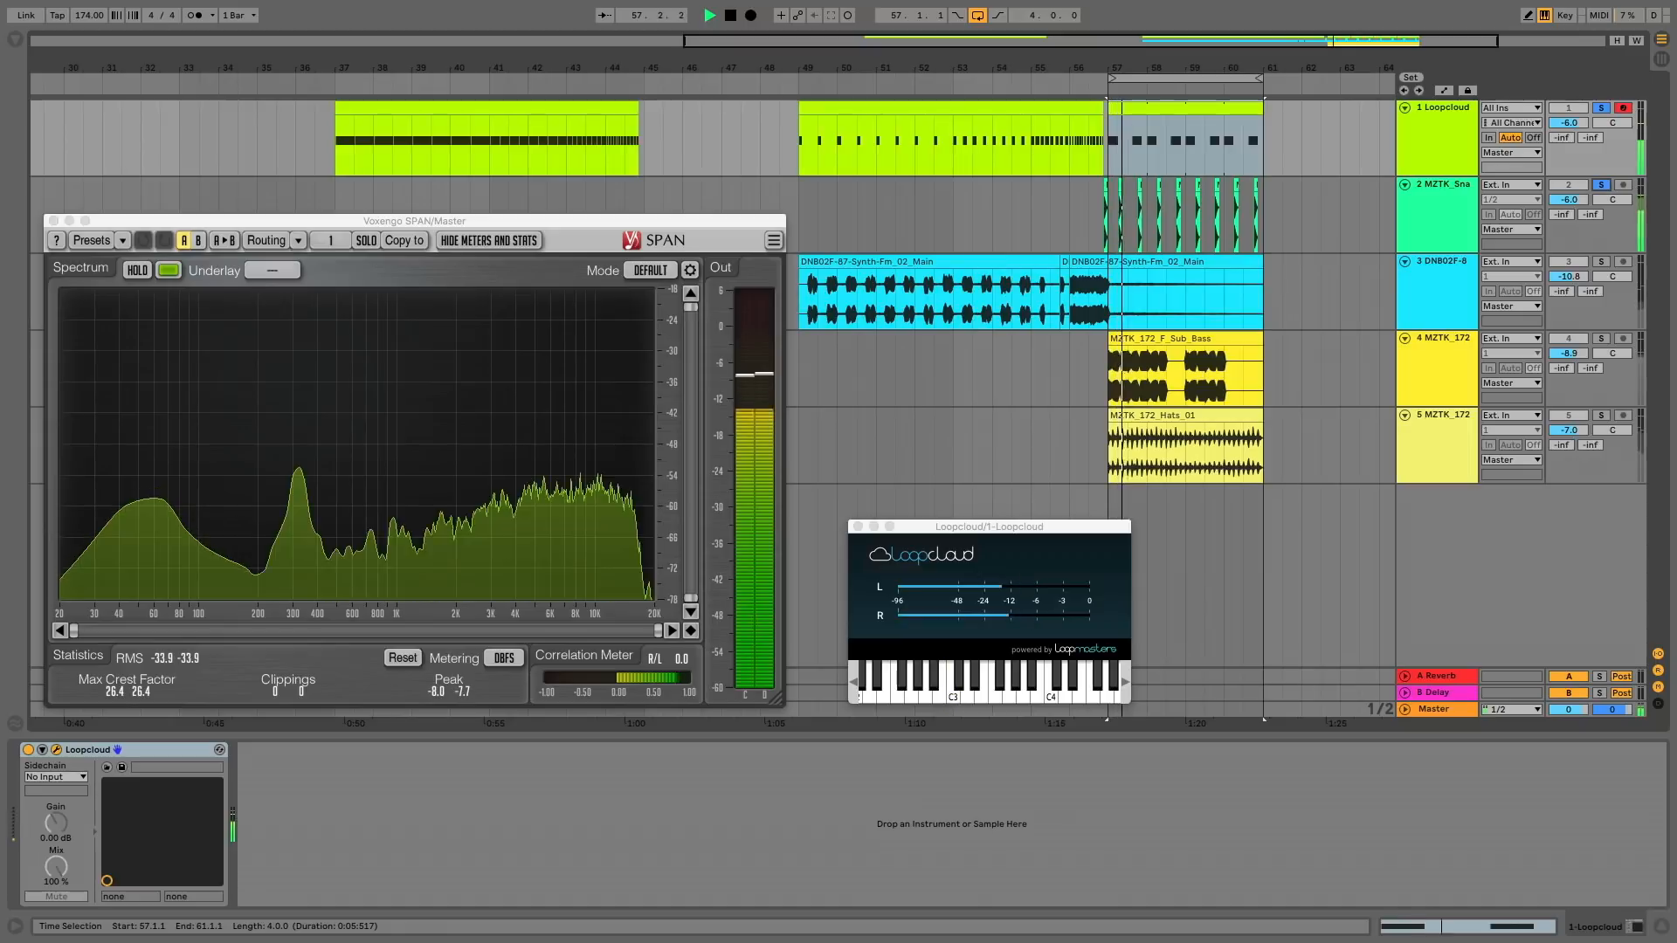
- Switch to Loopcloud and audition kick one-shots FC2_Kick_24, FC2_Kick_25, FC2_Kick_27 and FC2_Kick_29
key("ctrl+Right")
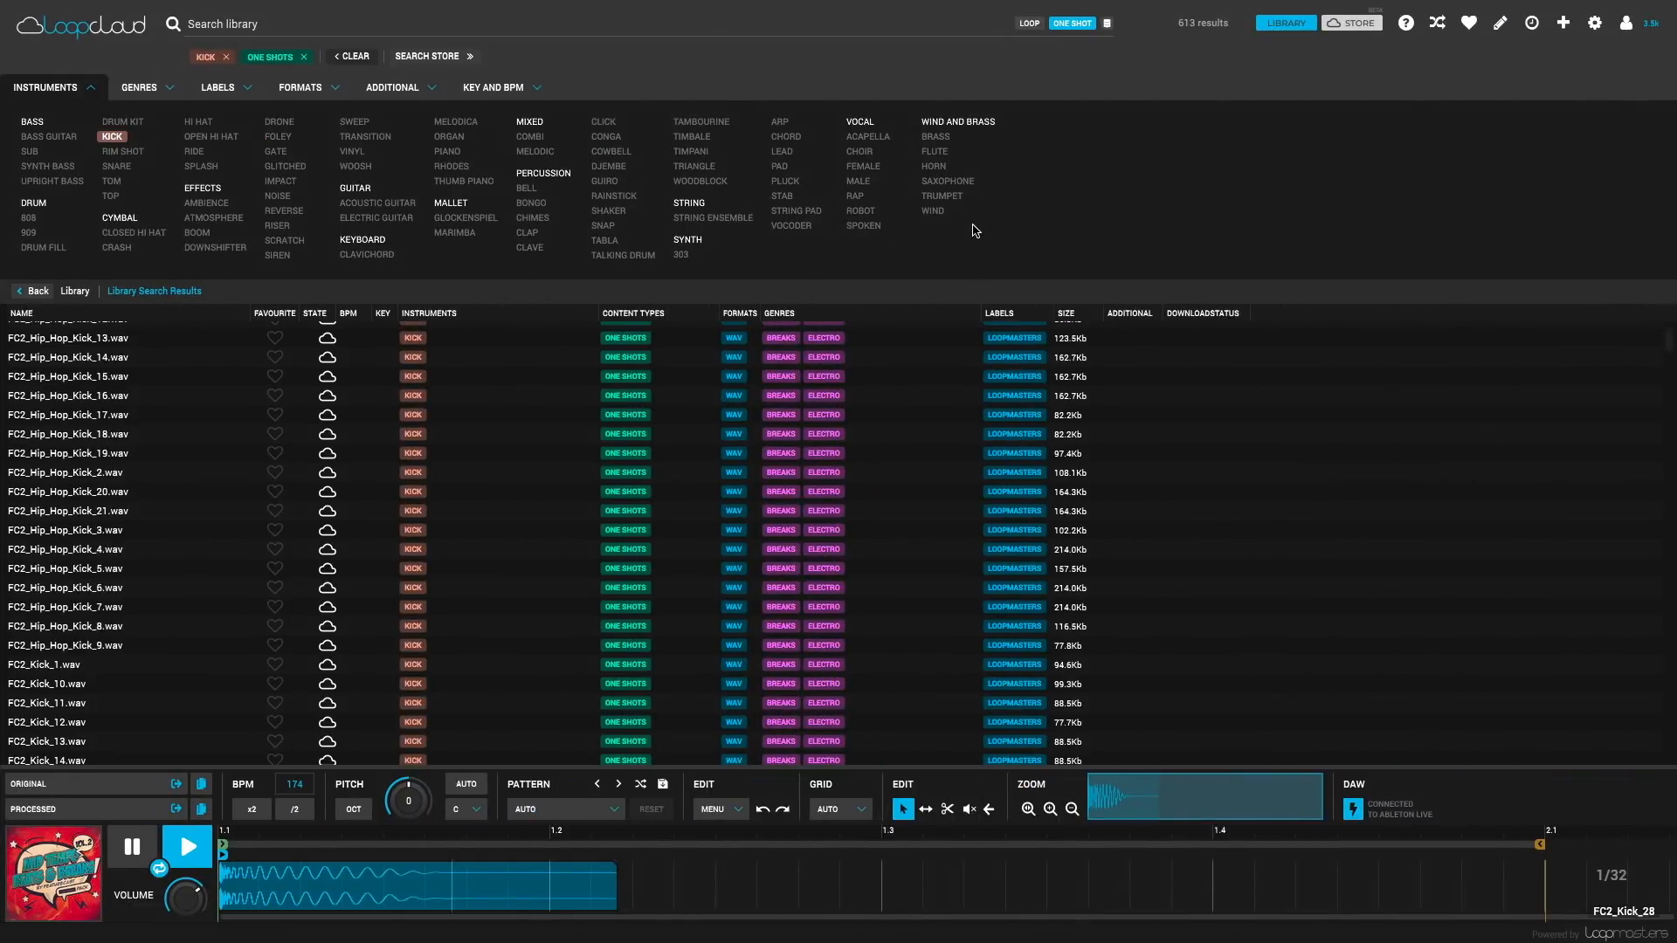
scroll(140, 567, "down", 3)
scroll(140, 569, "down", 6)
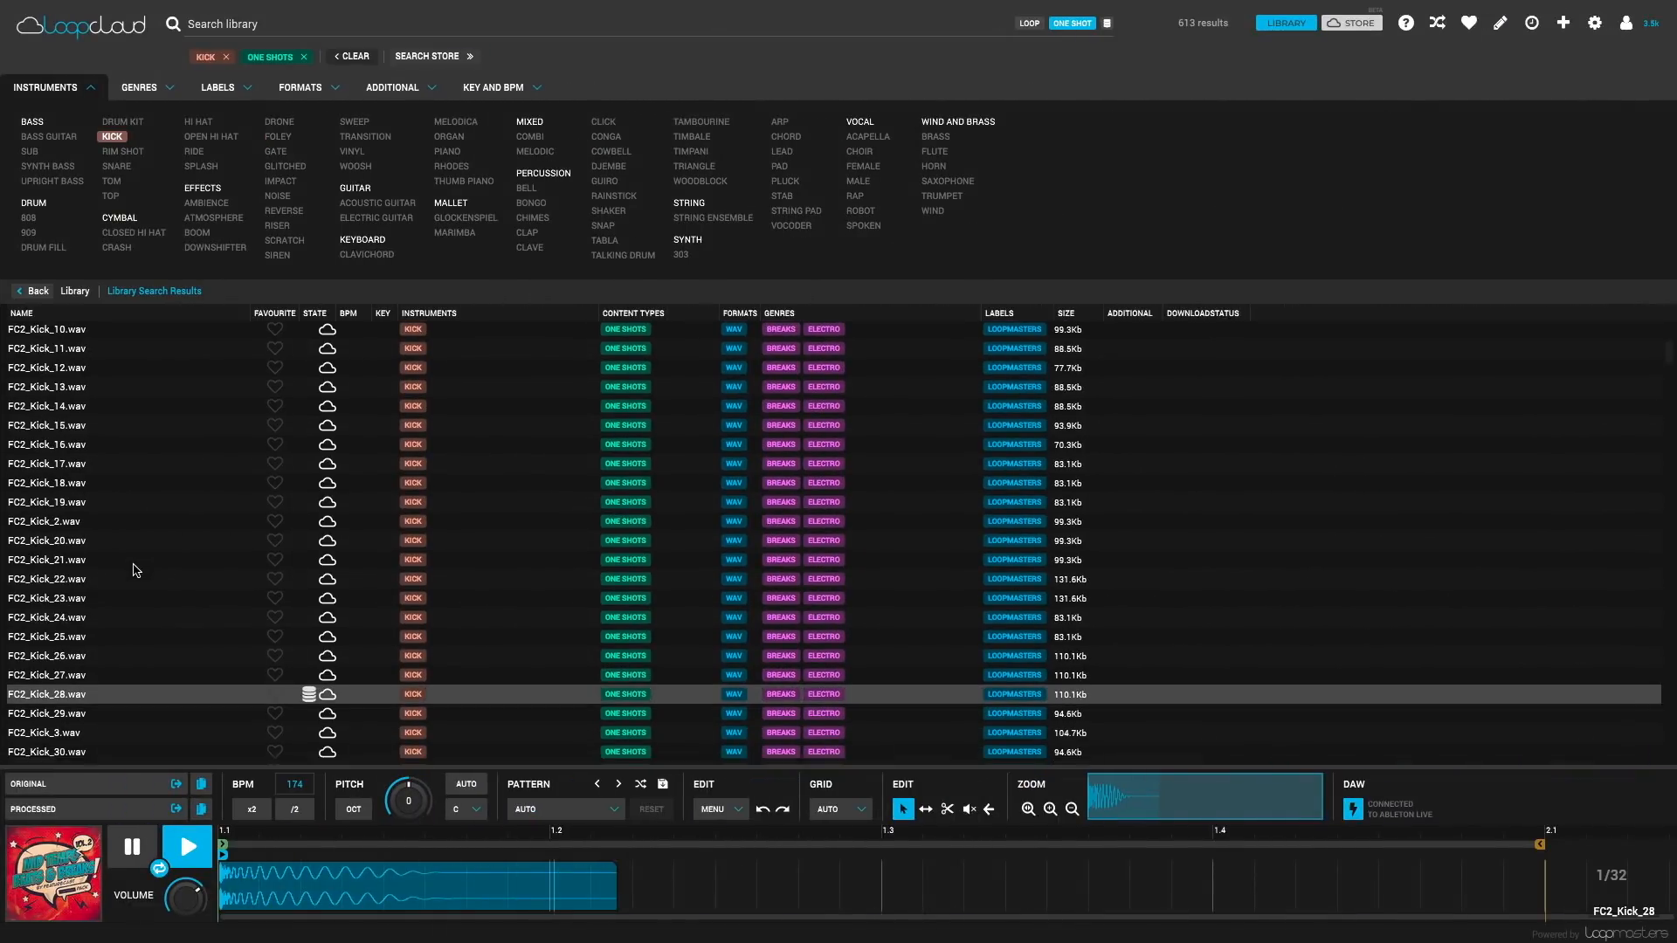
left_click(75, 485)
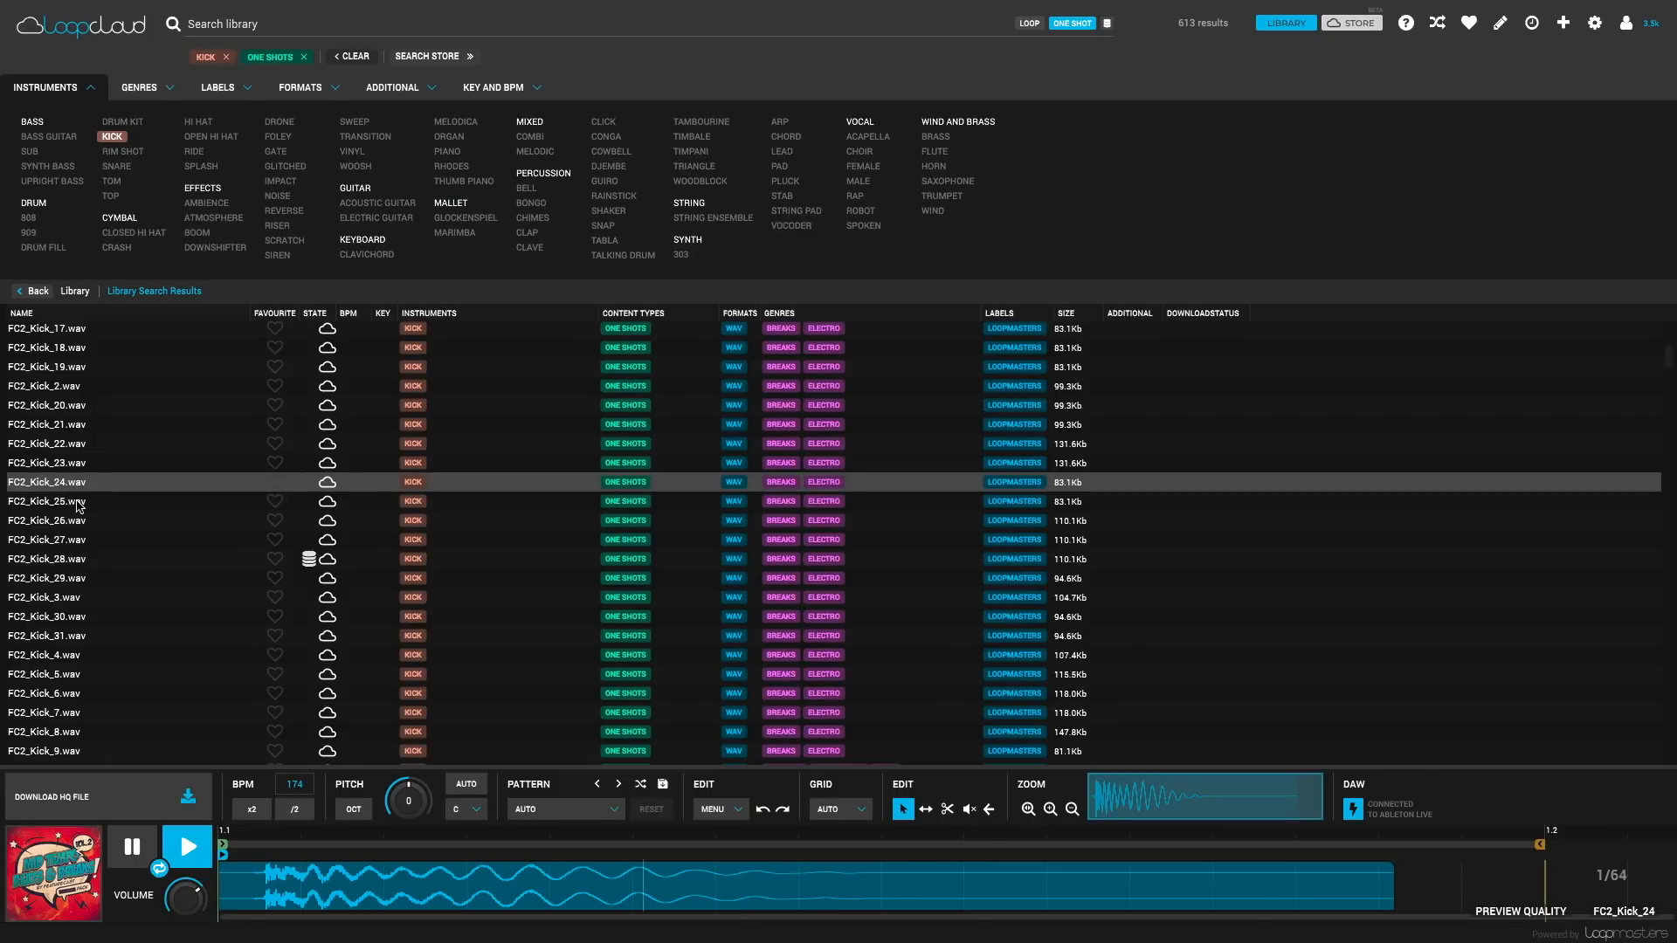
left_click(78, 507)
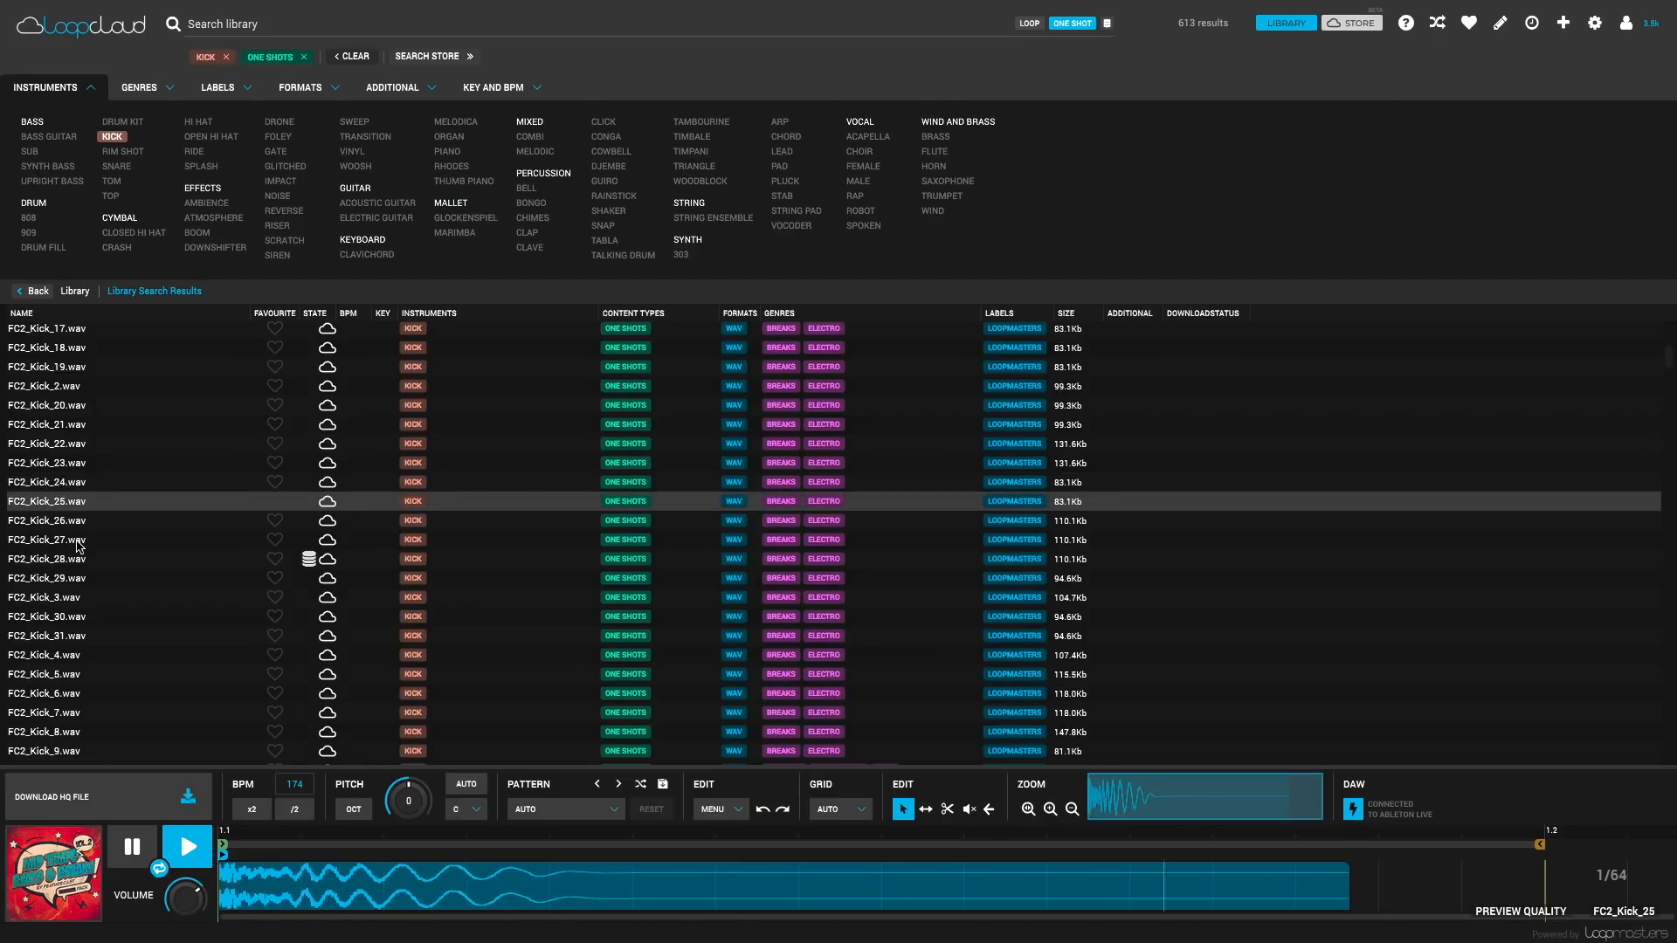
left_click(80, 540)
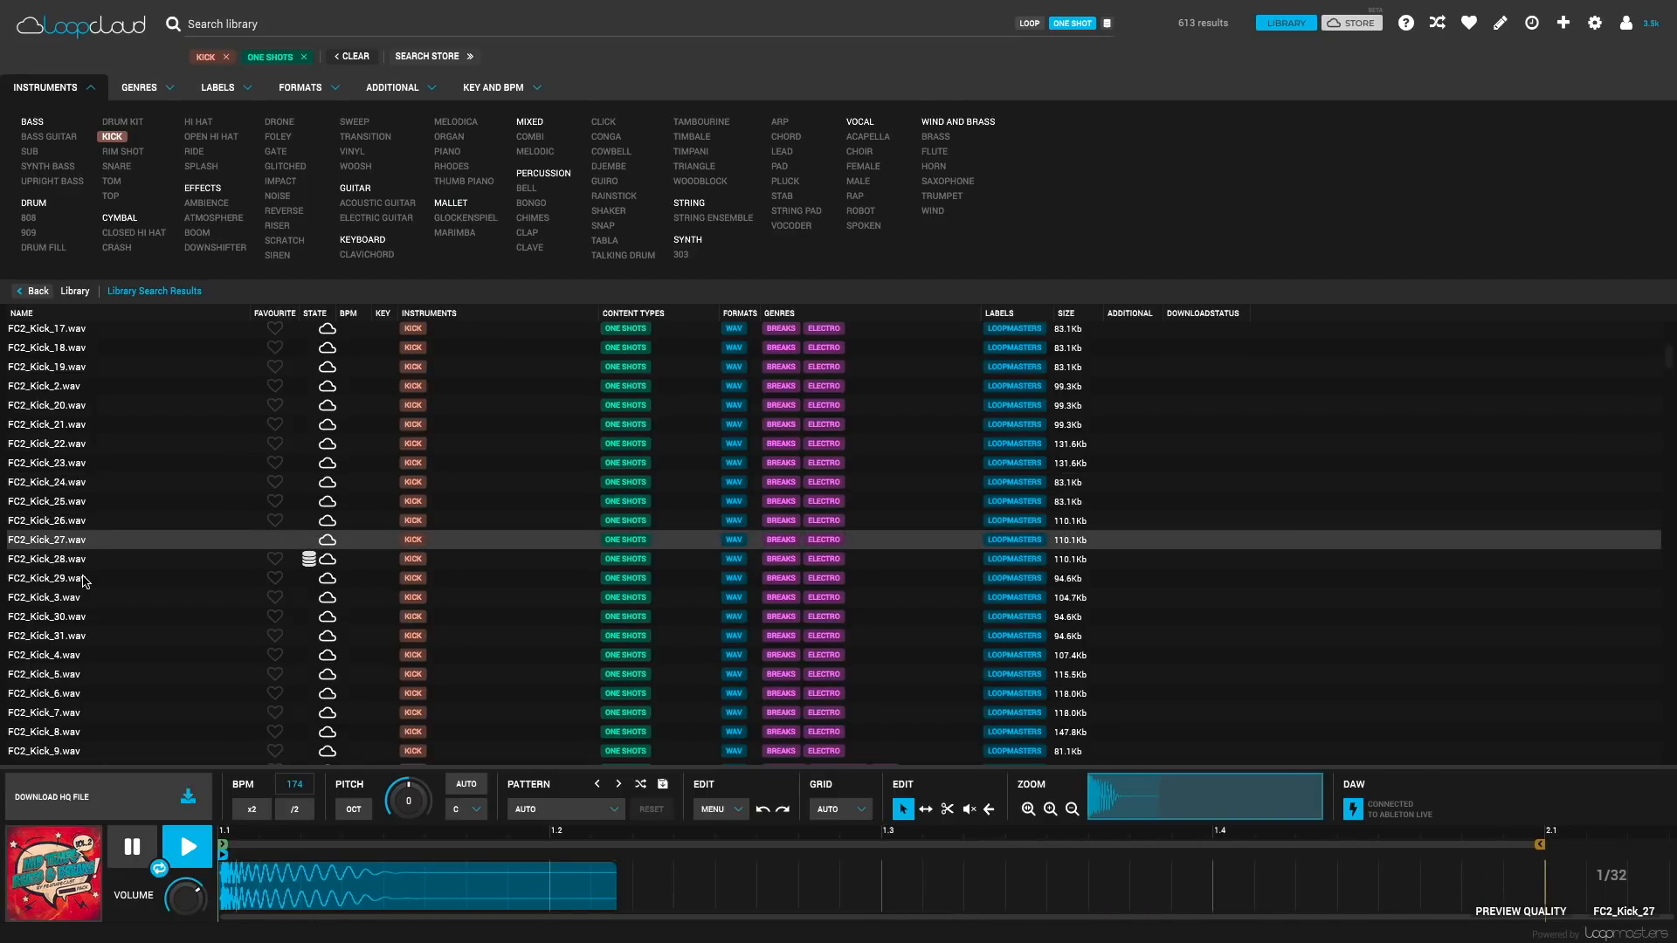
left_click(79, 583)
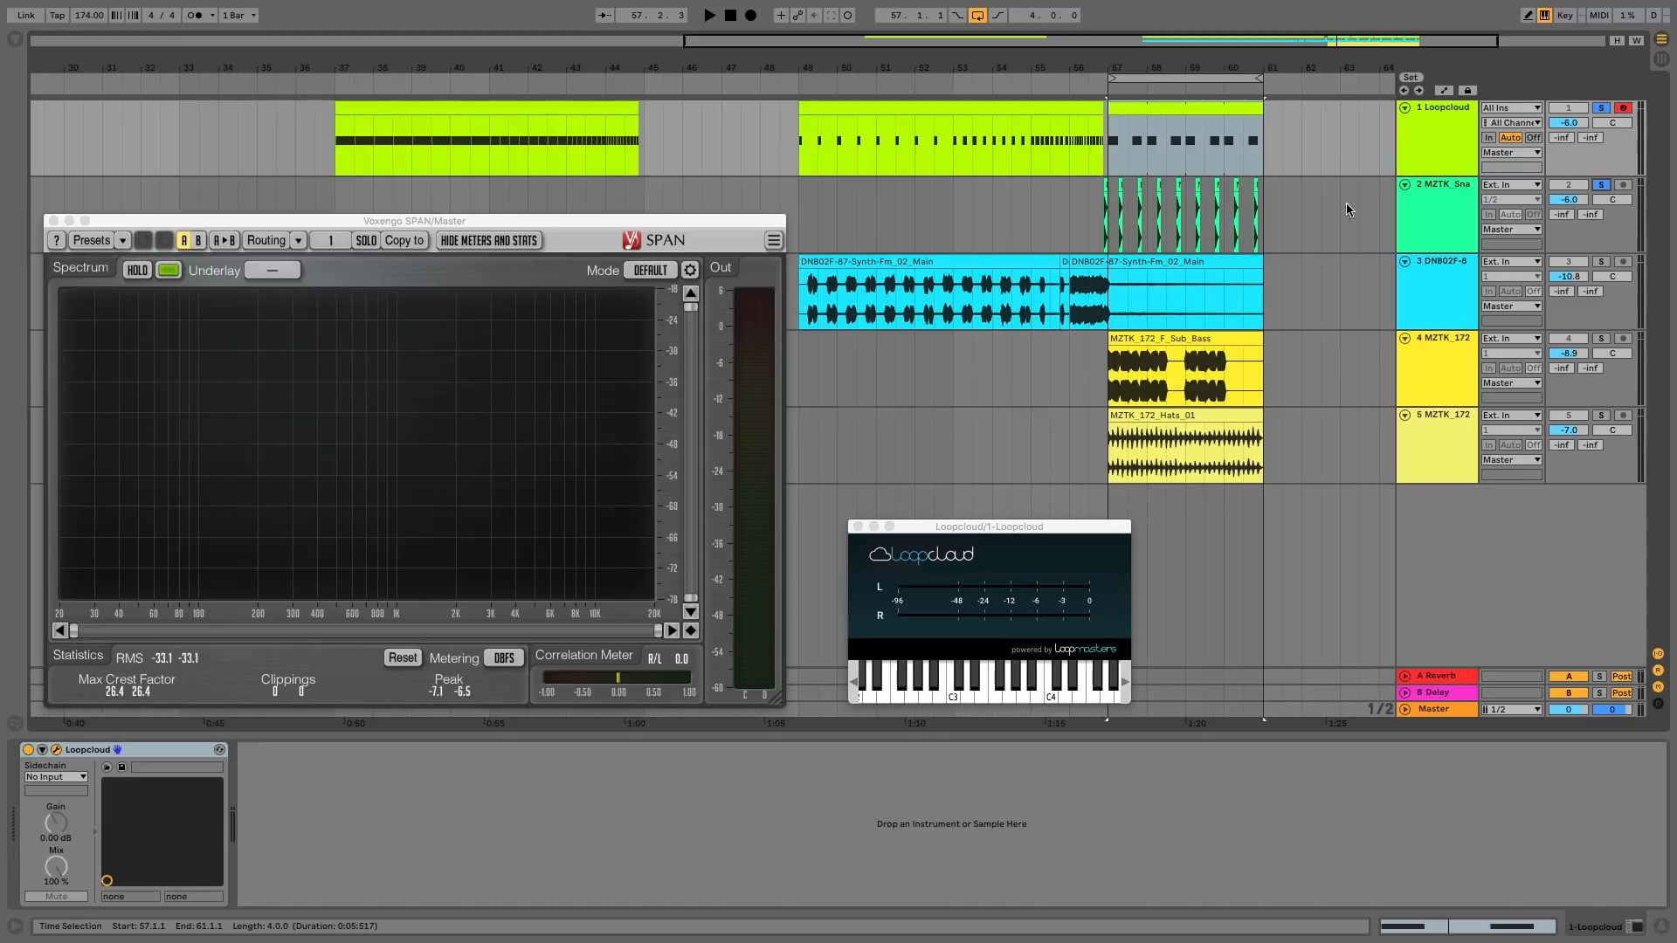
- Insert a MIDI track in Ableton Live below the Loopcloud track and load FC2_Kick_28 from Loopcloud onto it
key("ctrl+shift+t")
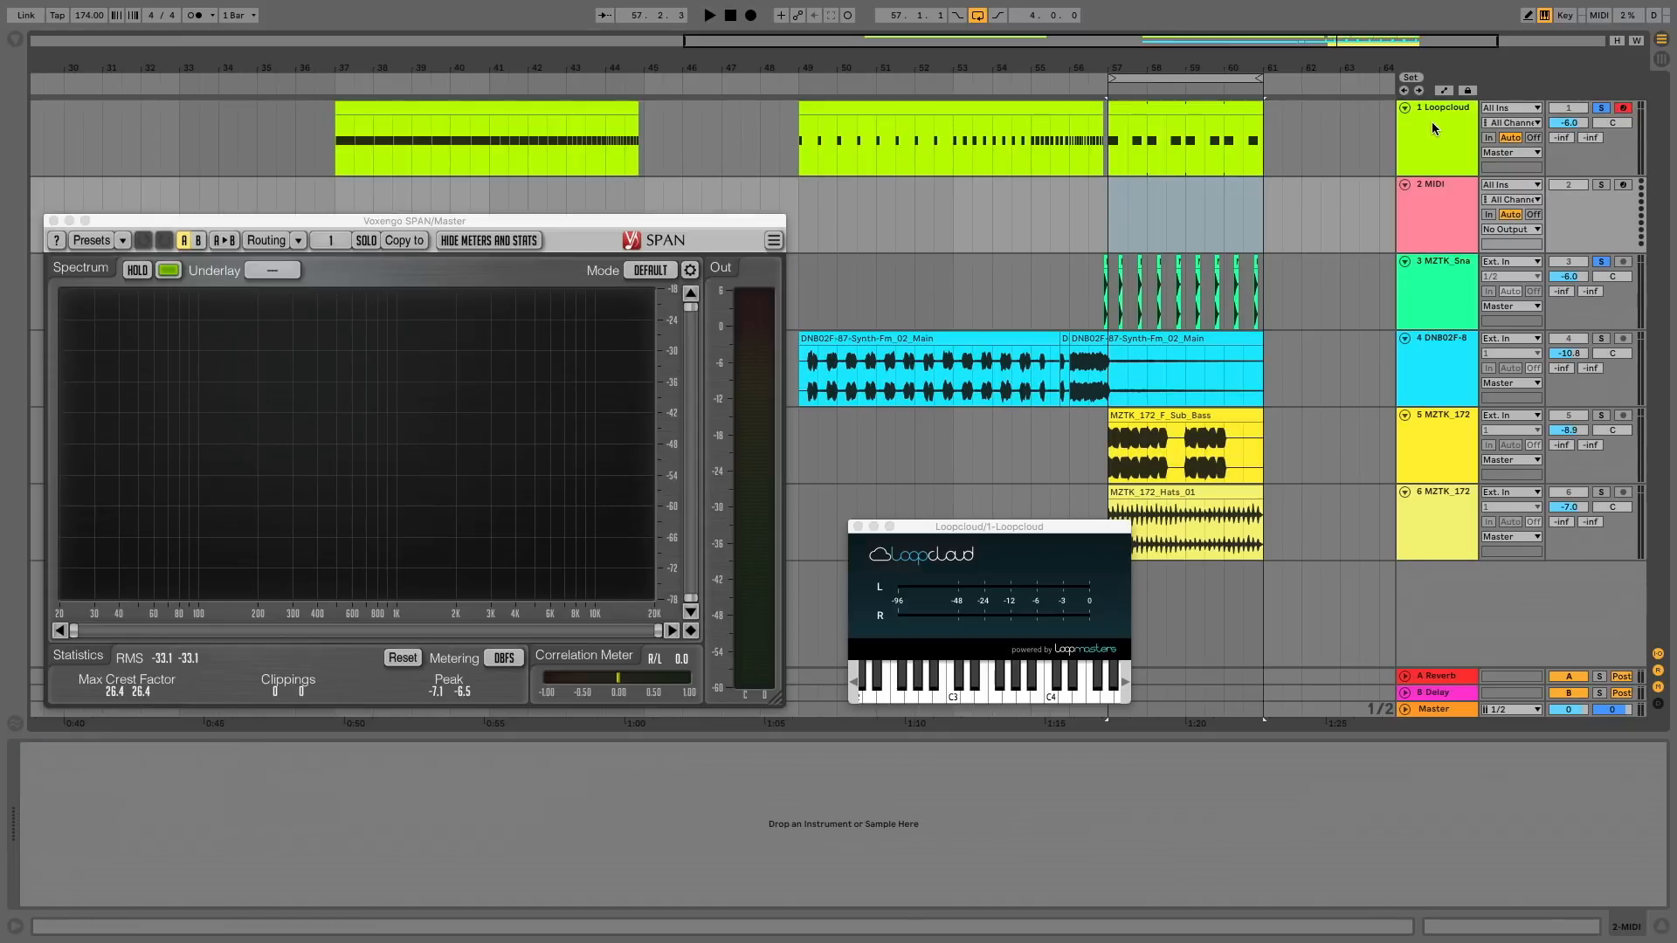
key("super+Tab")
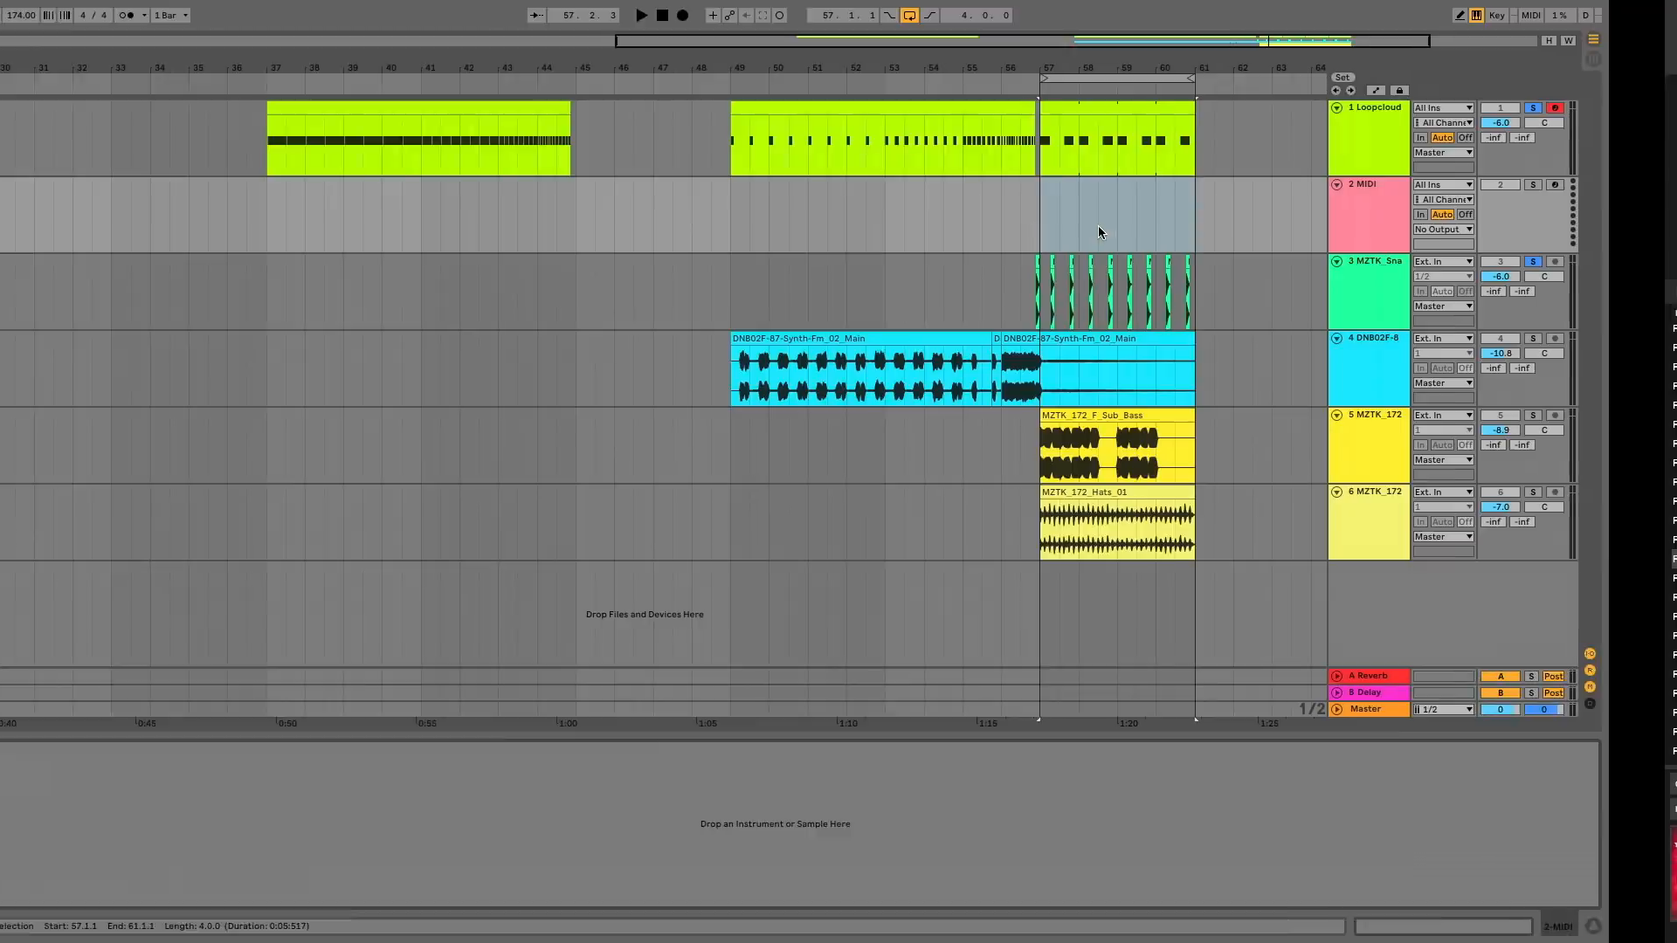
left_click_drag(75, 560, 420, 863)
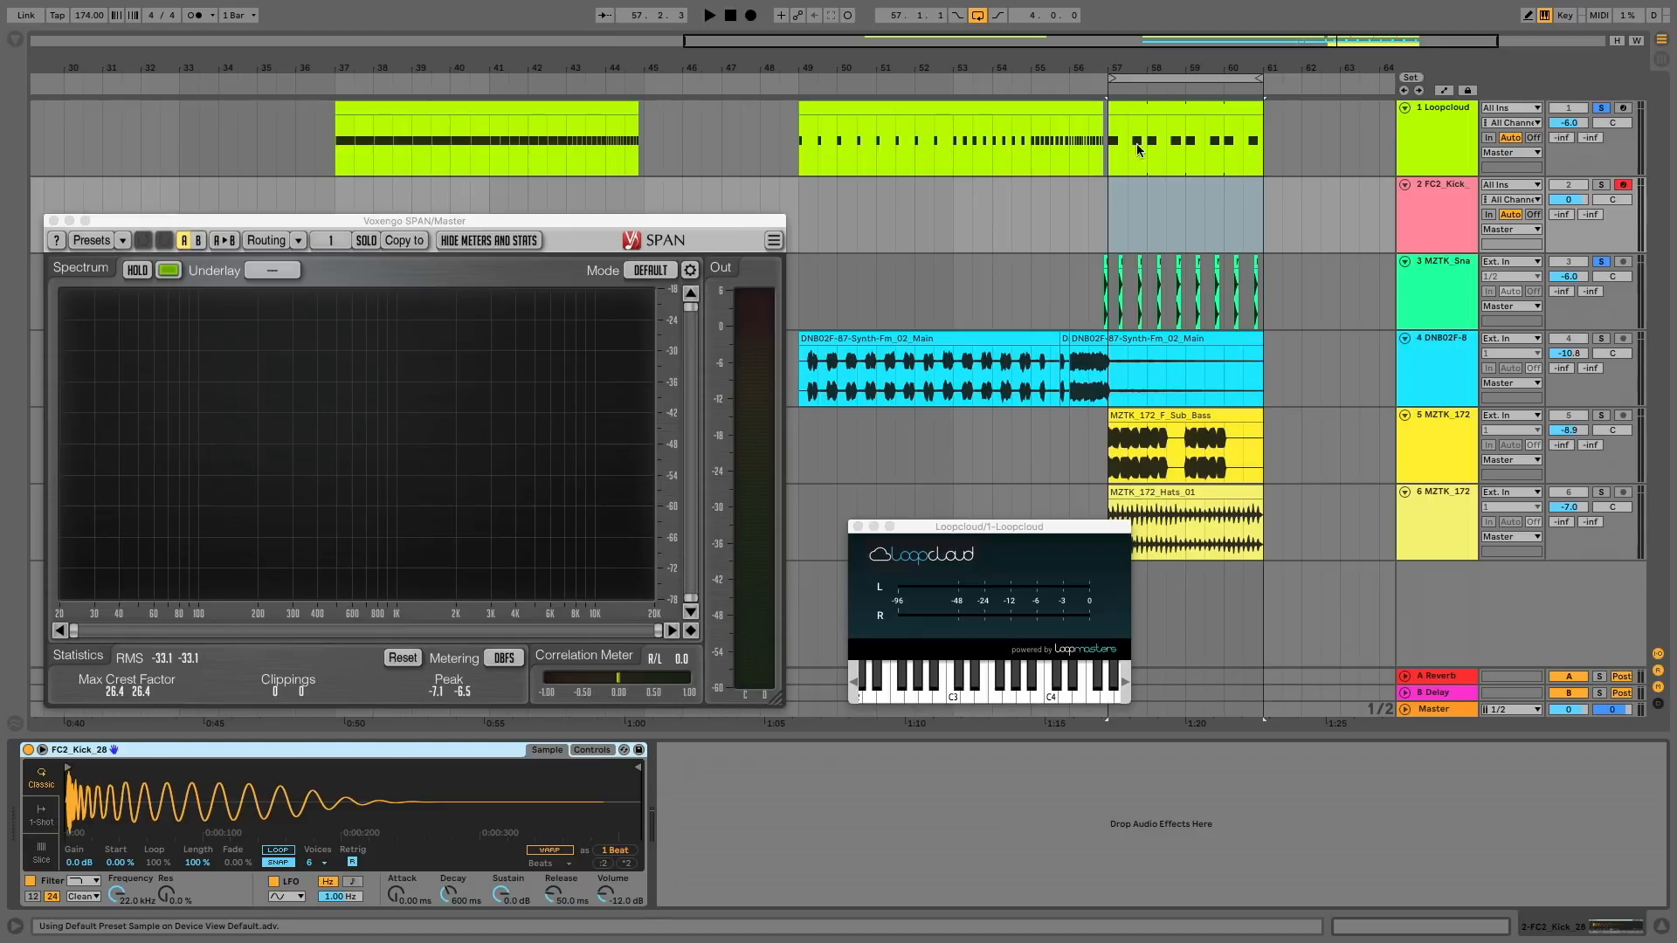
- Copy the bar 57 MIDI clip onto the FC2_Kick_28 track, solo that track instead of the Loopcloud track and play the loop
left_click_drag(1163, 108, 1168, 211)
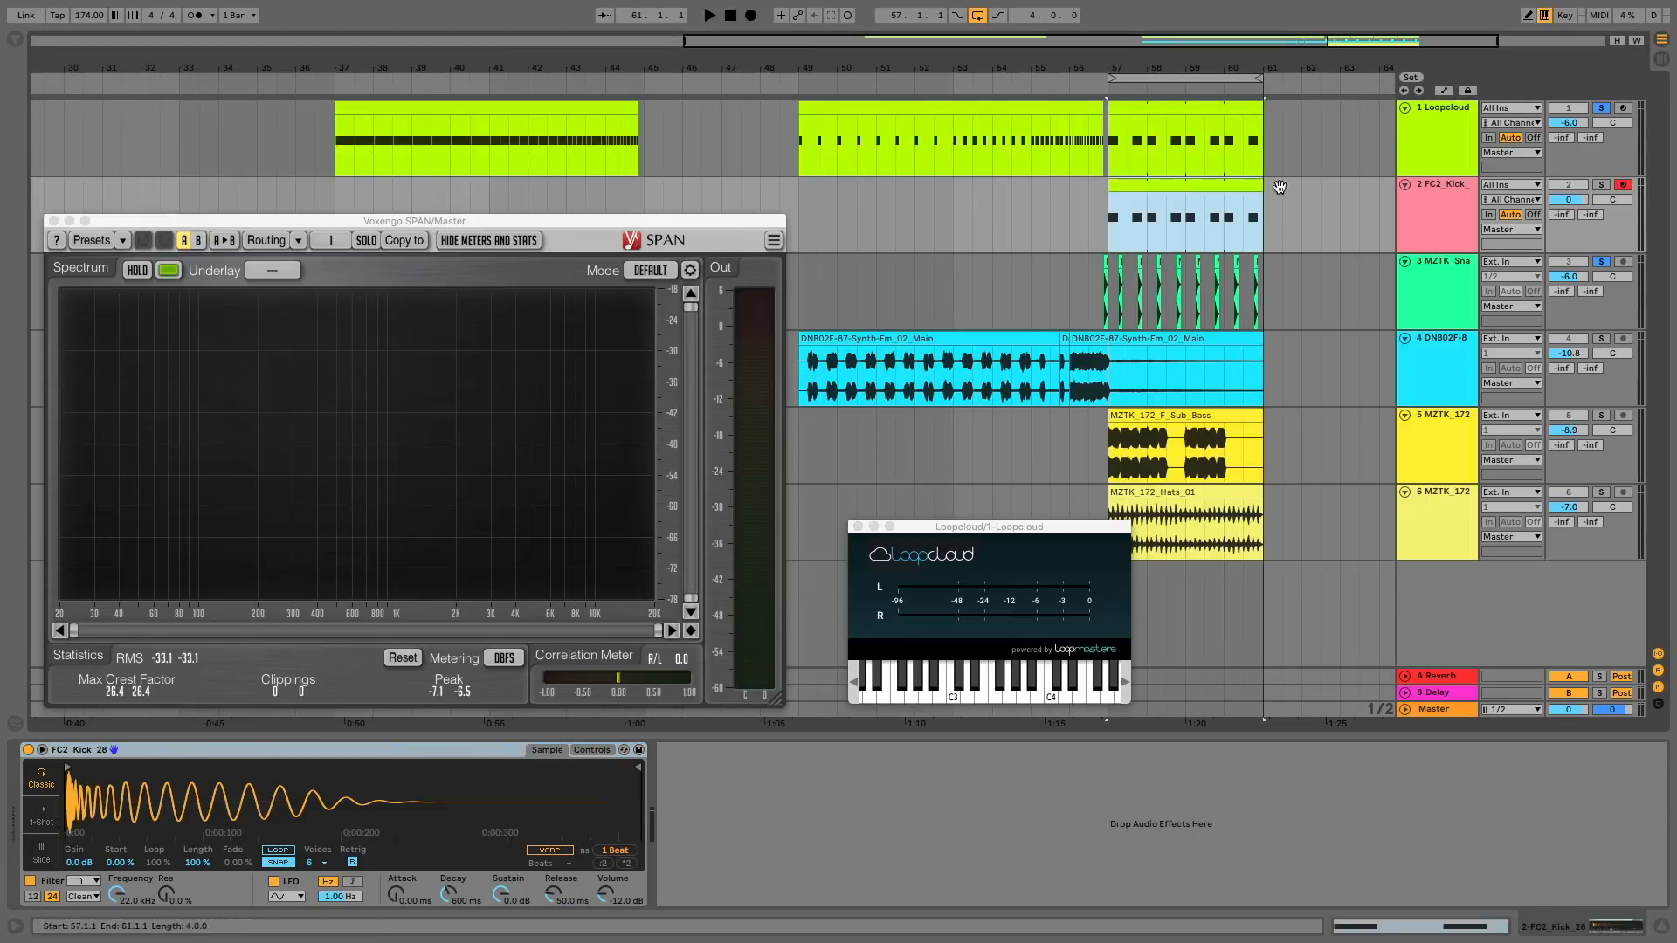
left_click(1605, 111)
left_click(1602, 185)
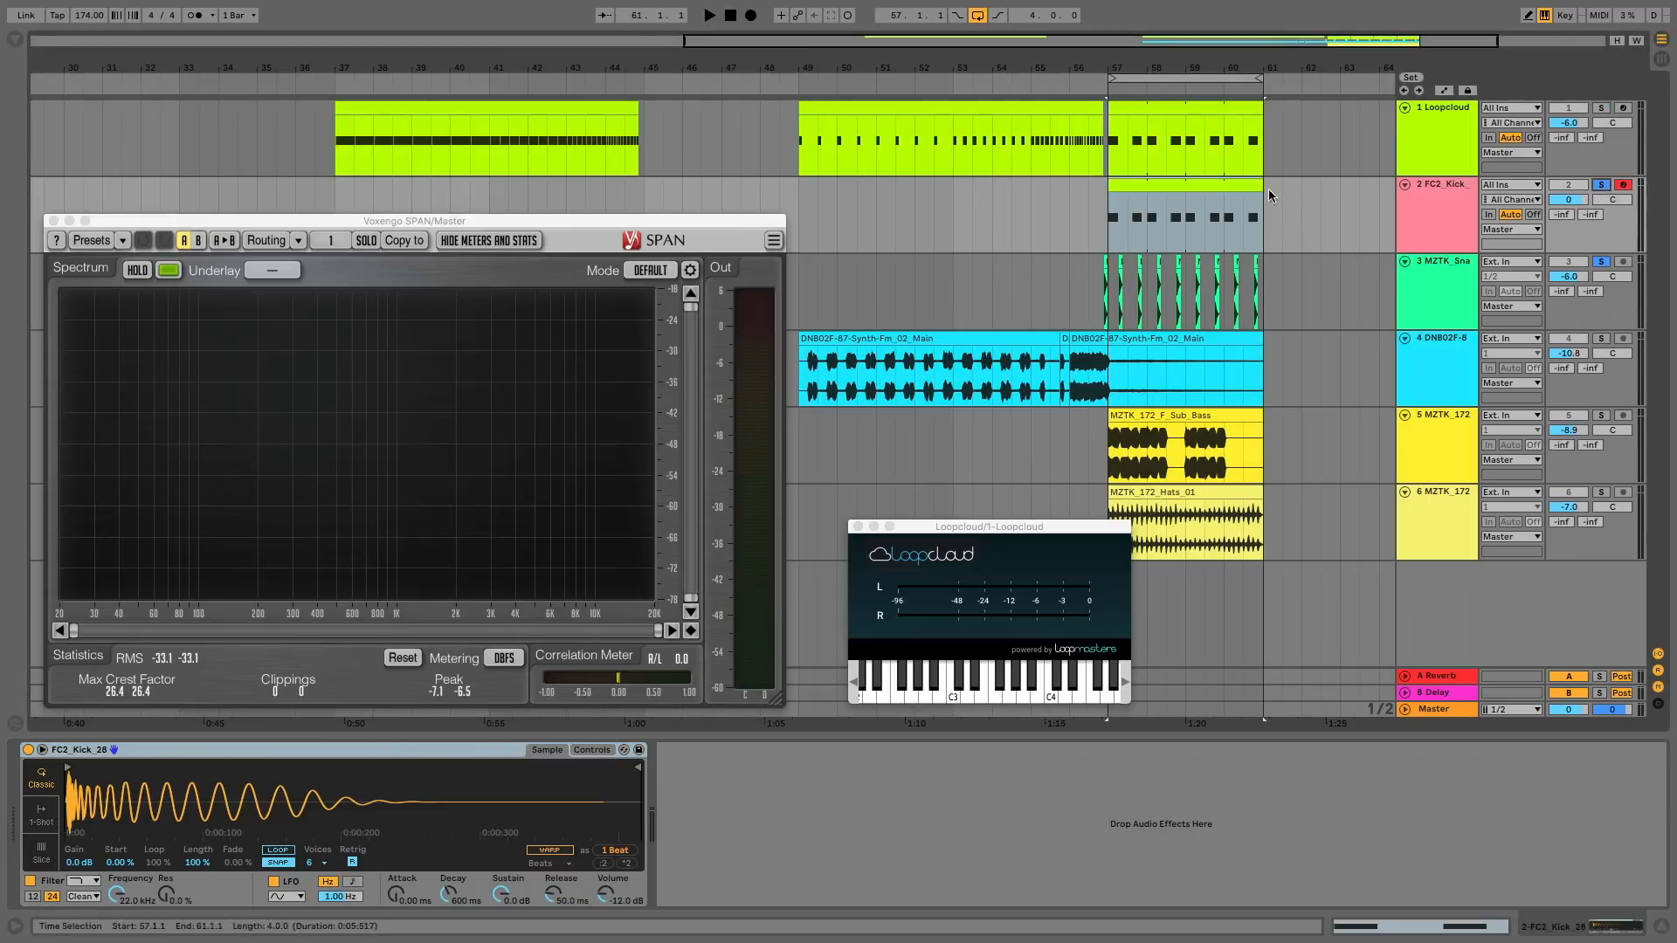
key("space")
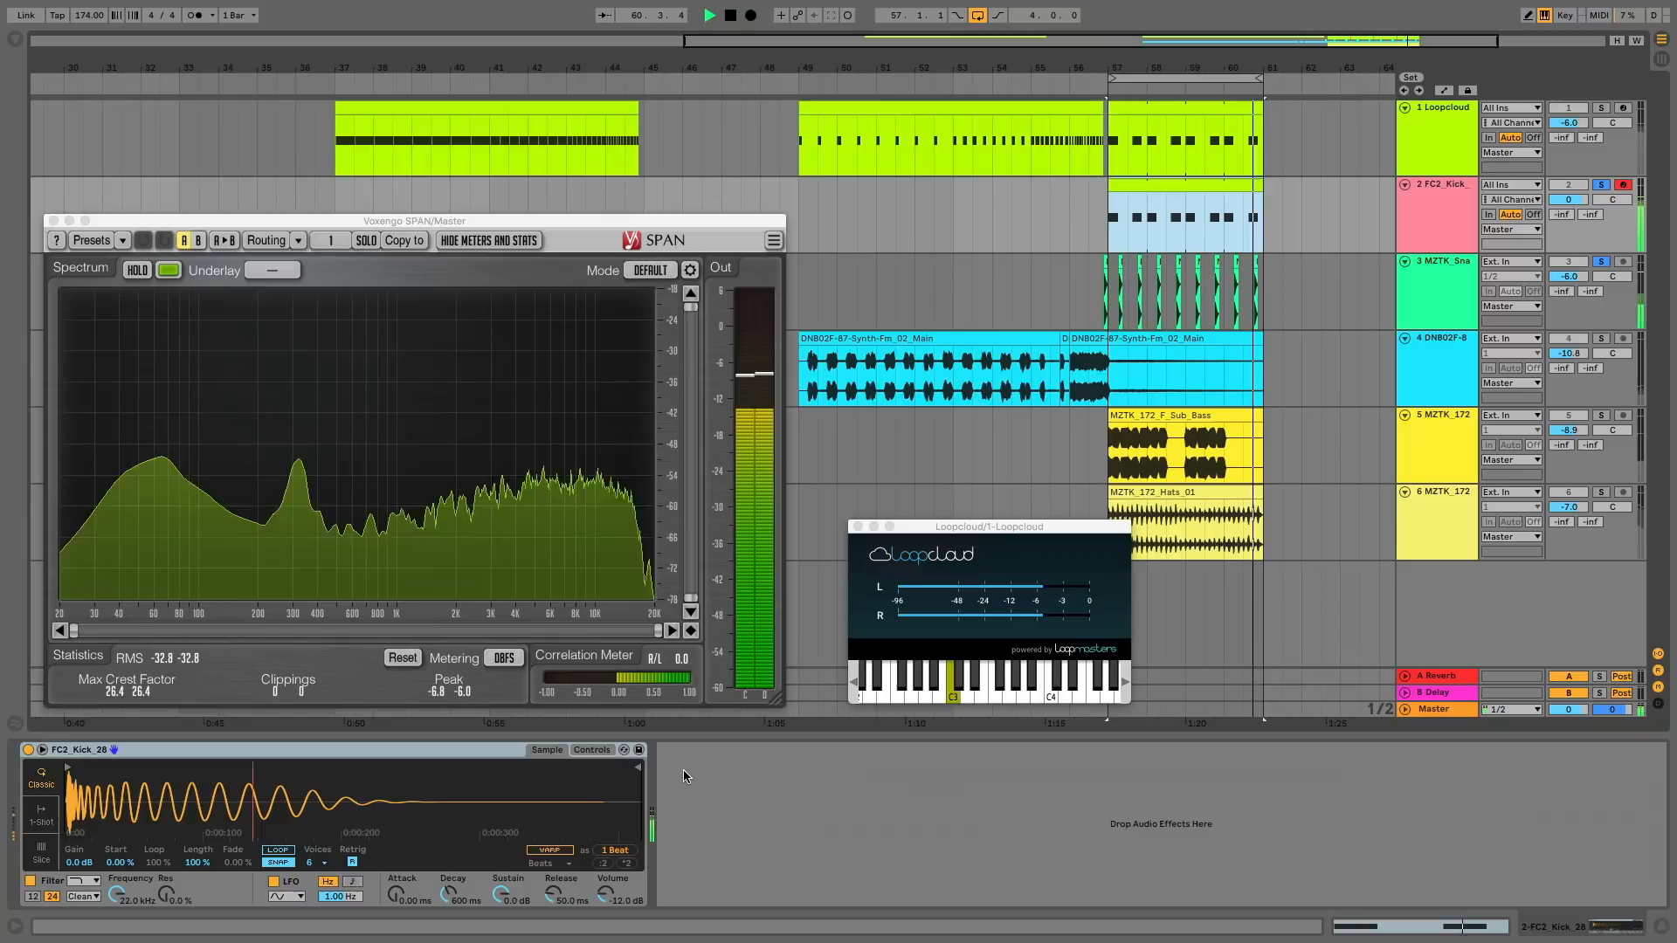
key("space")
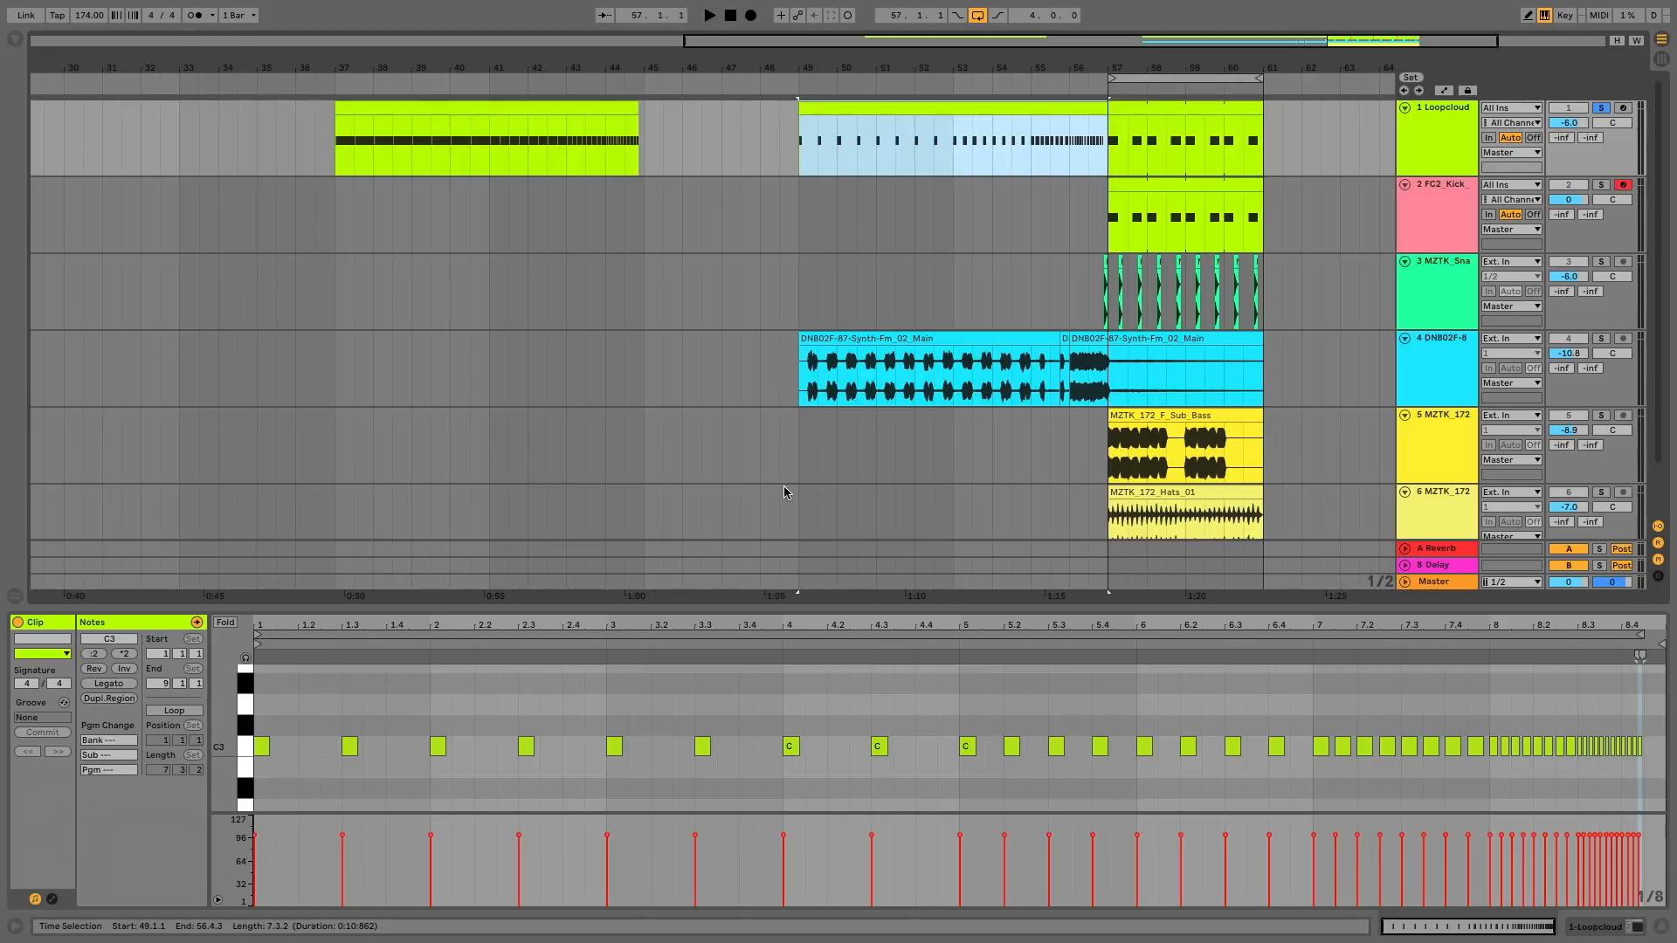
- Ramp the note velocities in the Loopcloud clip at bar 49 gradually upward from start to end and play the clip
left_click(1585, 735)
mouse_move(1653, 840)
left_mouse_down()
mouse_move(442, 850)
mouse_move(248, 879)
left_mouse_up()
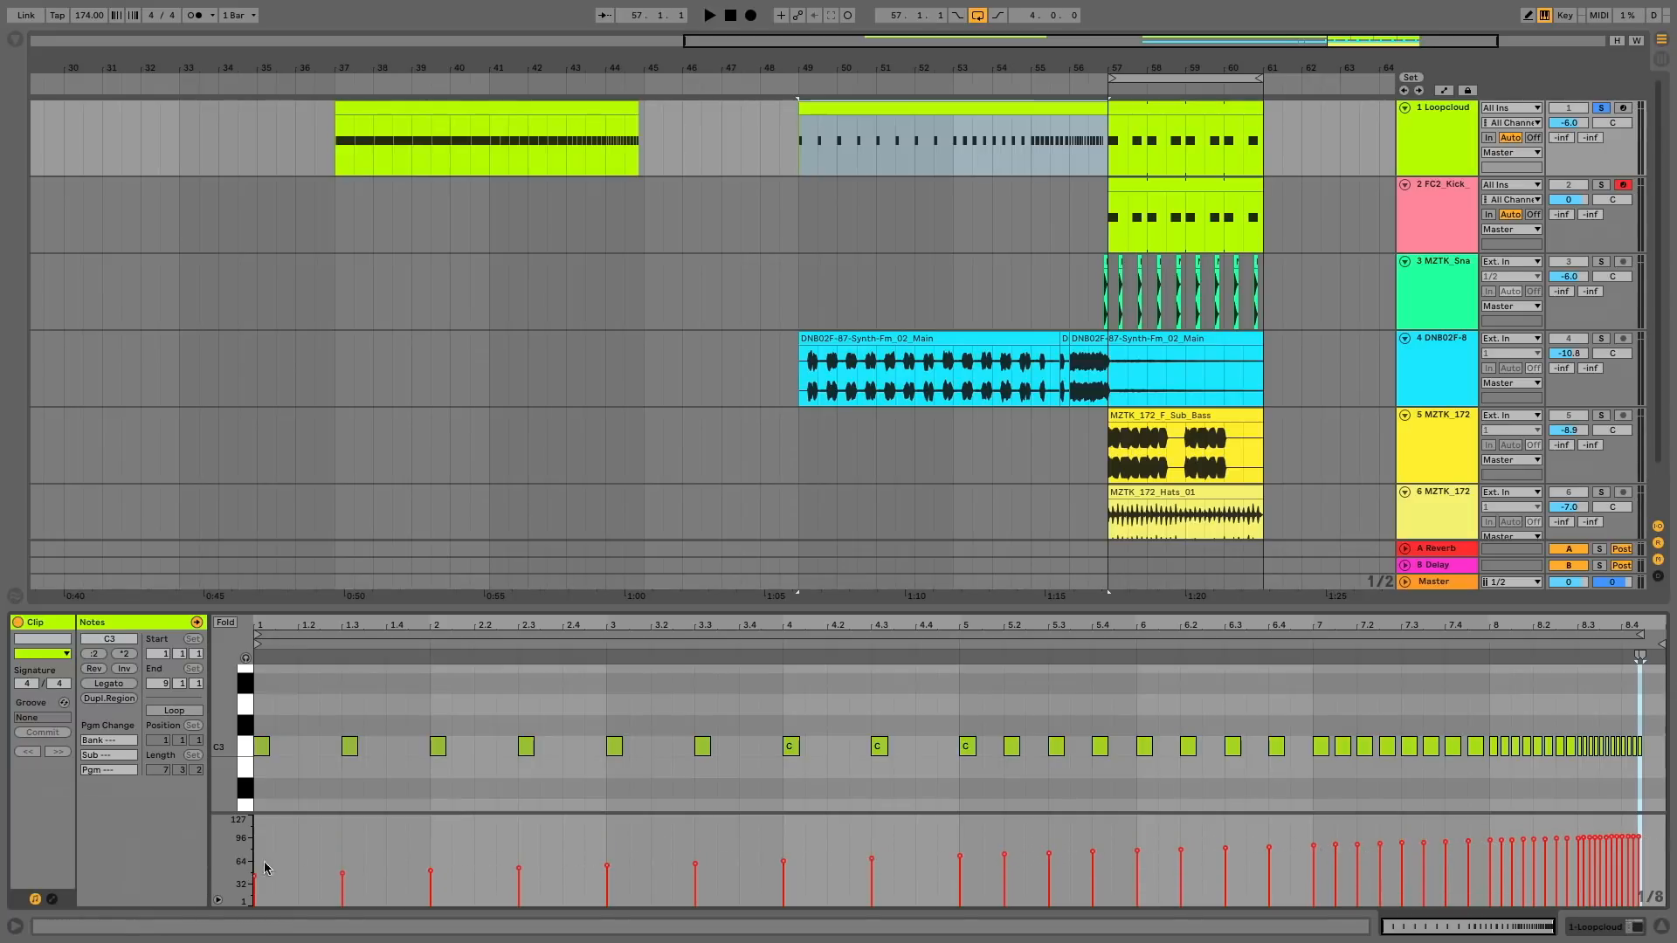
left_click(867, 108)
key("space")
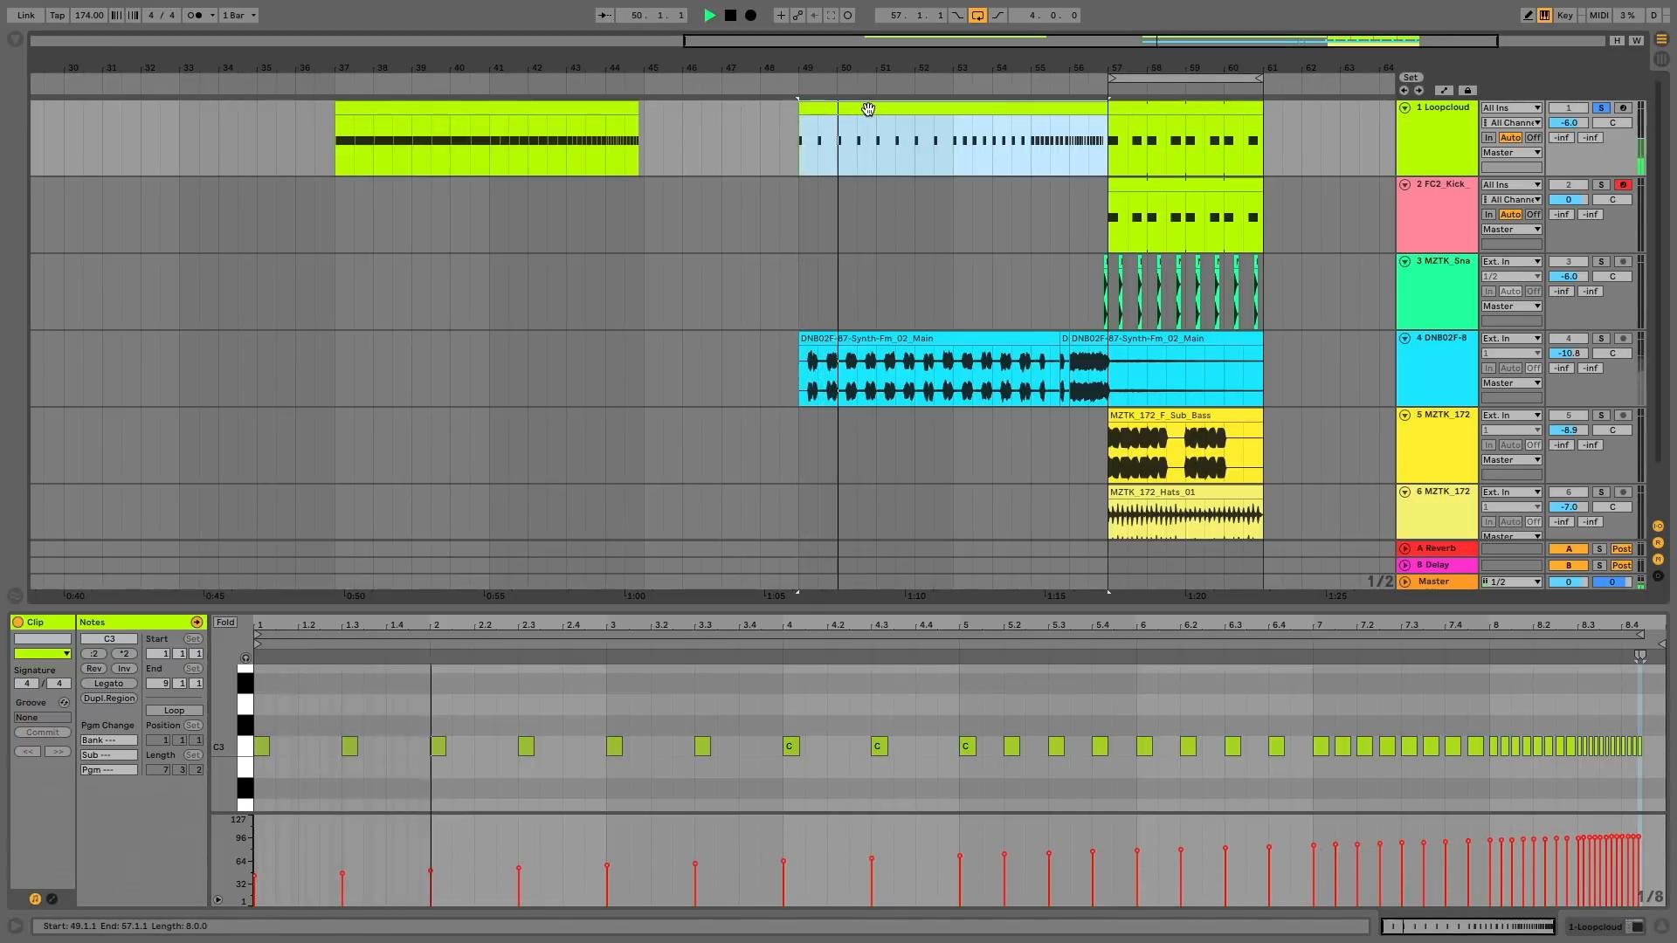